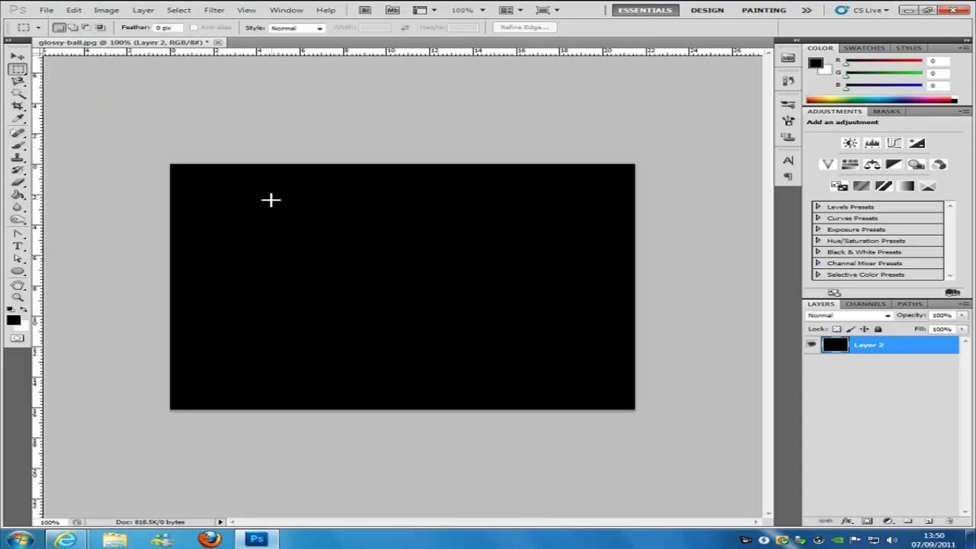
Draw a rectangular marquee over the black canvas, deselect, then redraw and reposition it
left_click_drag(548, 346, 575, 359)
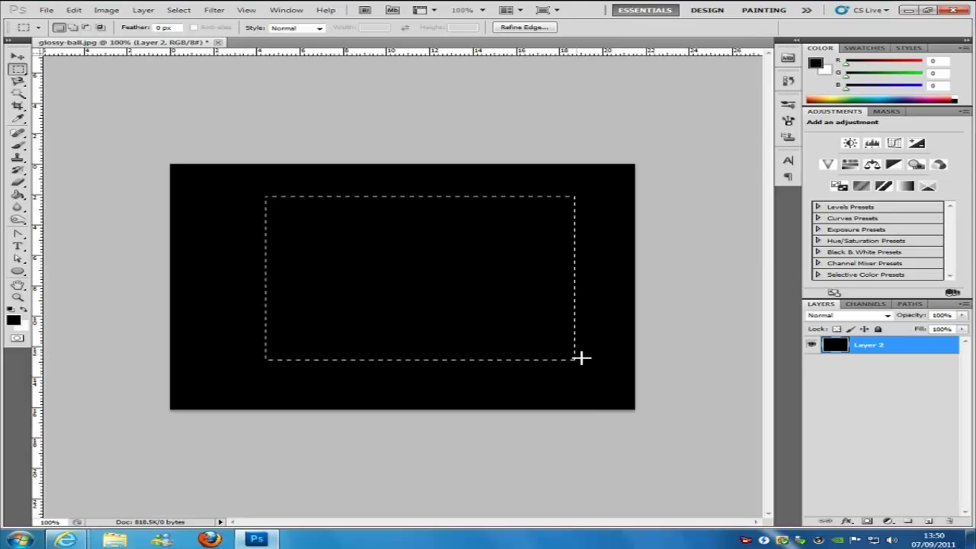
left_click_drag(370, 244, 334, 247)
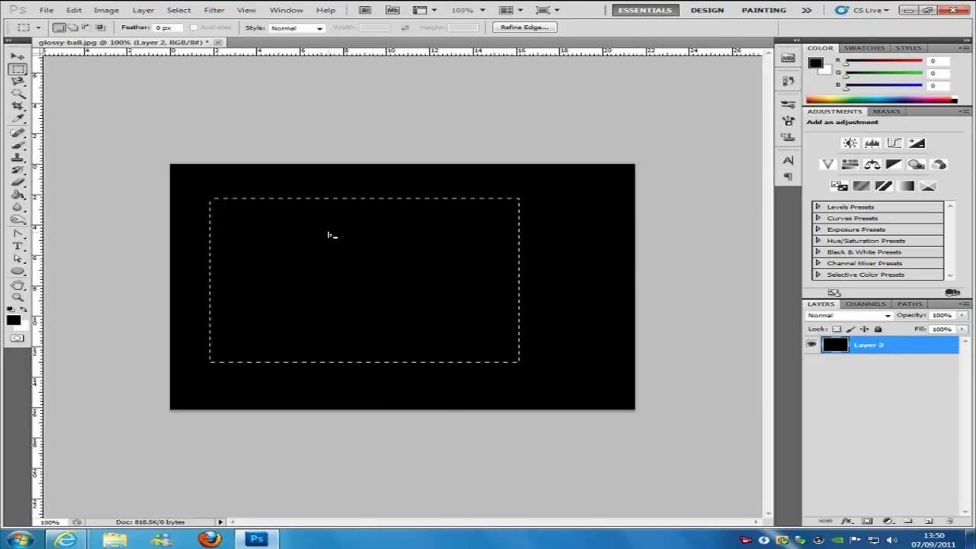
key("ctrl+d")
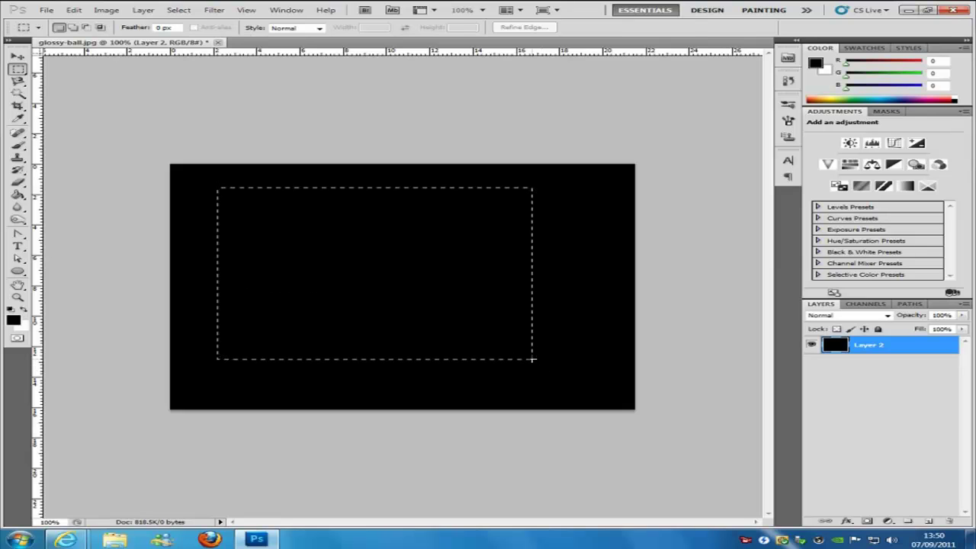
left_click_drag(532, 359, 565, 341)
left_click_drag(505, 365, 553, 367)
Add rectangles to the selection and cut notches out of its top into a stepped outline
left_click_drag(554, 367, 554, 364)
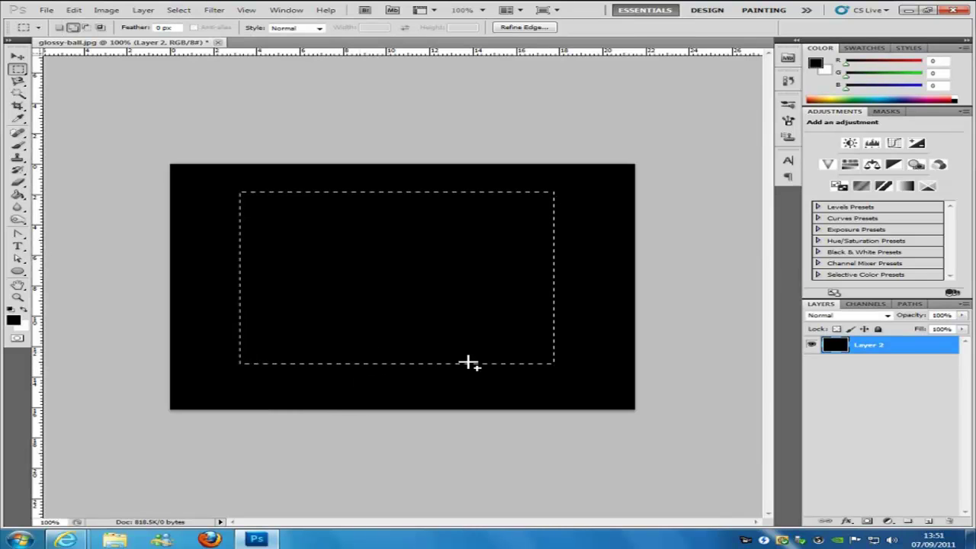
mouse_move(602, 244)
left_mouse_down()
mouse_move(466, 371)
mouse_move(376, 404)
left_mouse_up()
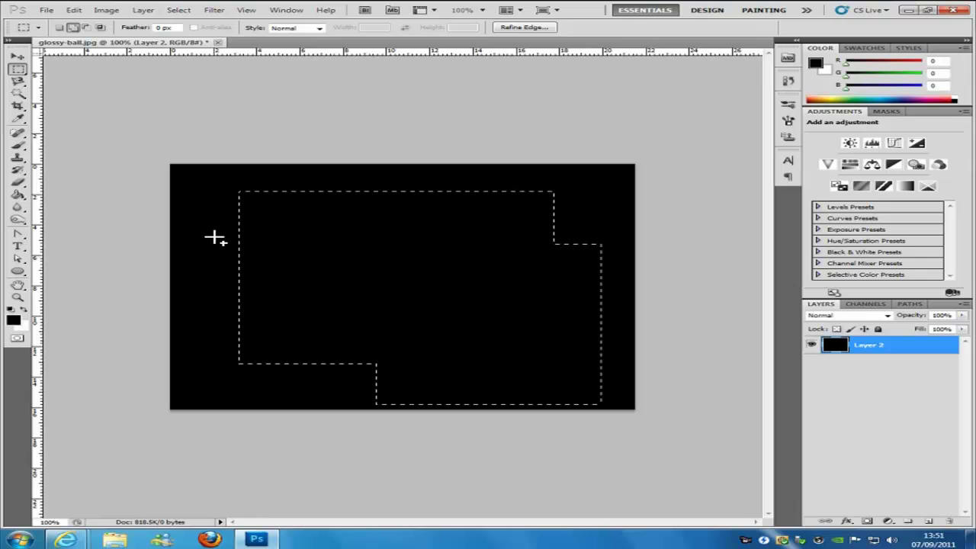
left_click_drag(211, 226, 252, 282)
left_click_drag(590, 188, 424, 276)
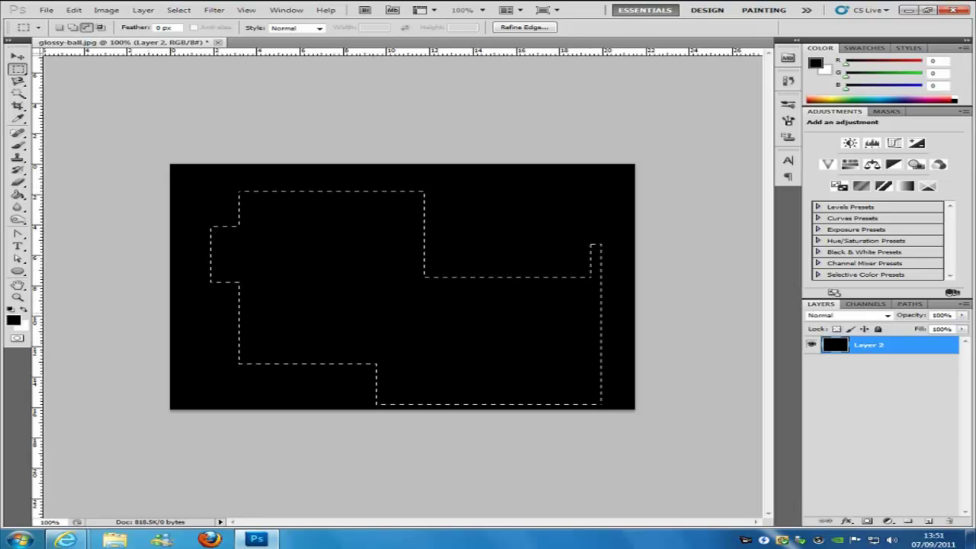
left_click_drag(290, 178, 483, 288)
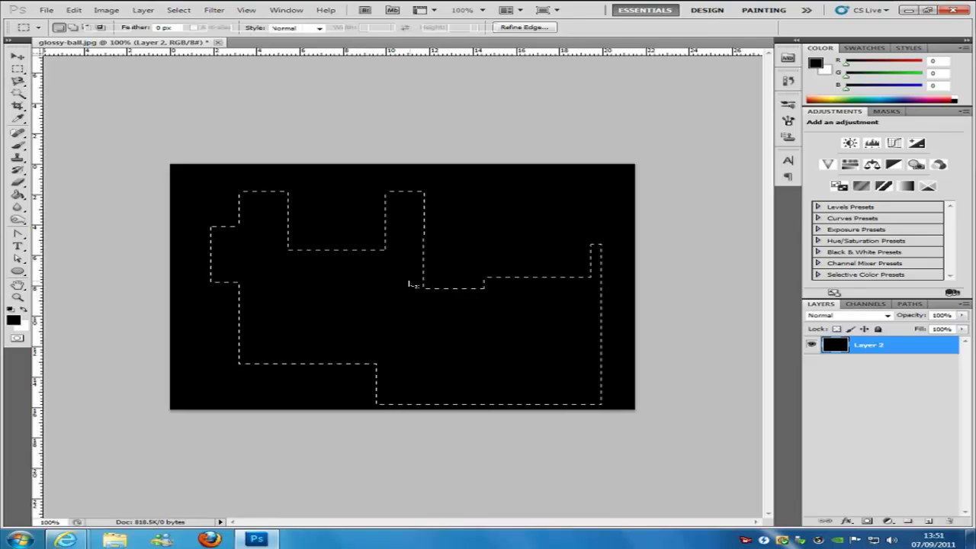
Try a Free Transform scale on the selected area, then cancel it
key("ctrl+t")
left_click_drag(604, 189, 543, 251)
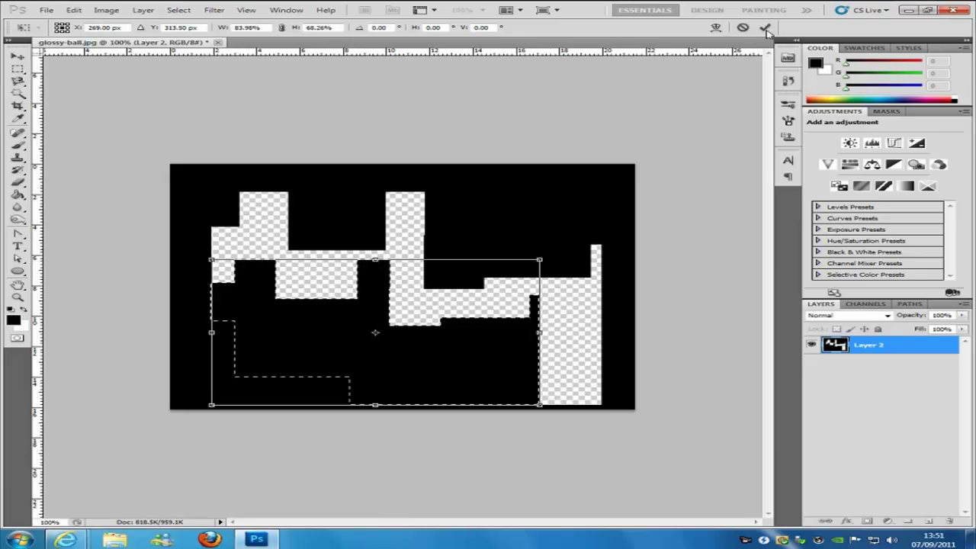
left_click(743, 28)
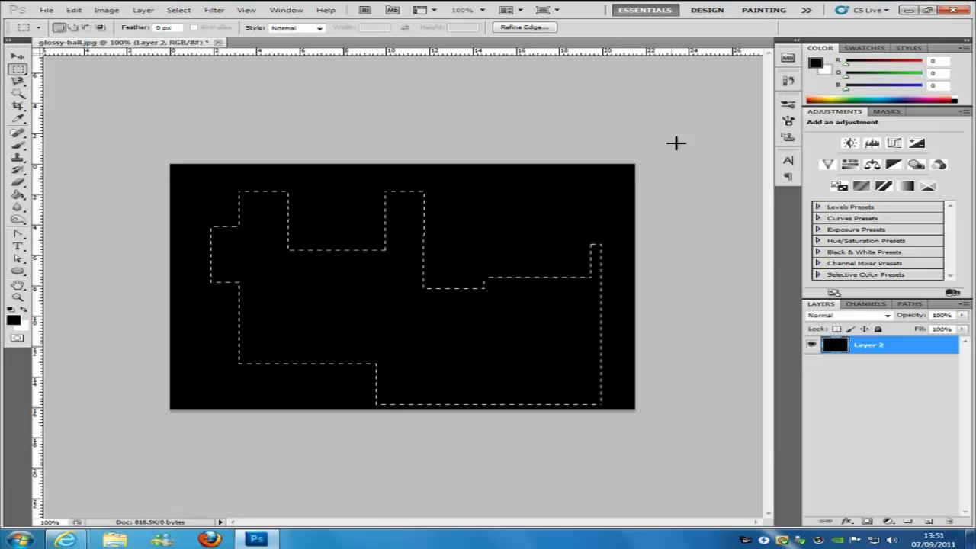
Scale the selection outline from its top-right corner using Transform Selection
right_click(429, 321)
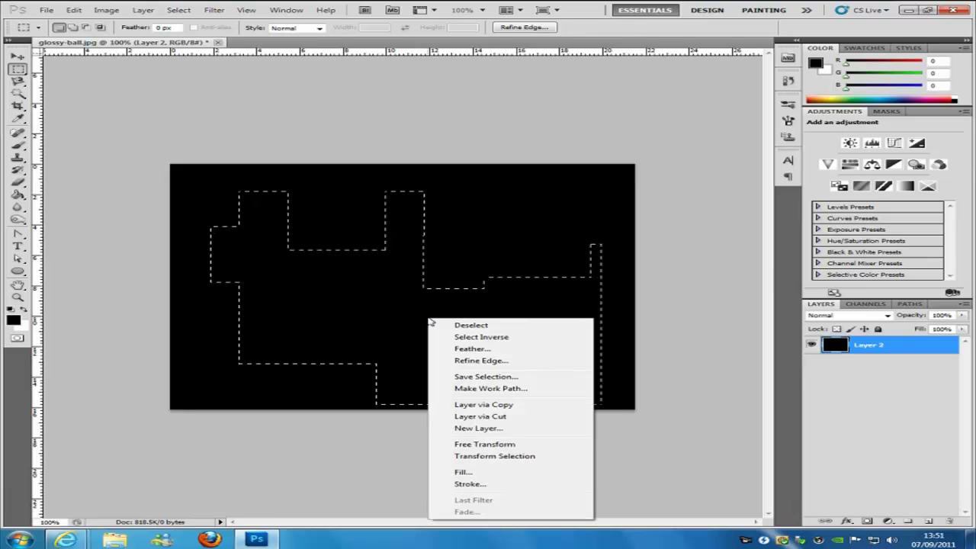
left_click(529, 455)
mouse_move(592, 187)
left_mouse_down()
mouse_move(507, 194)
mouse_move(492, 206)
mouse_move(574, 183)
left_mouse_up()
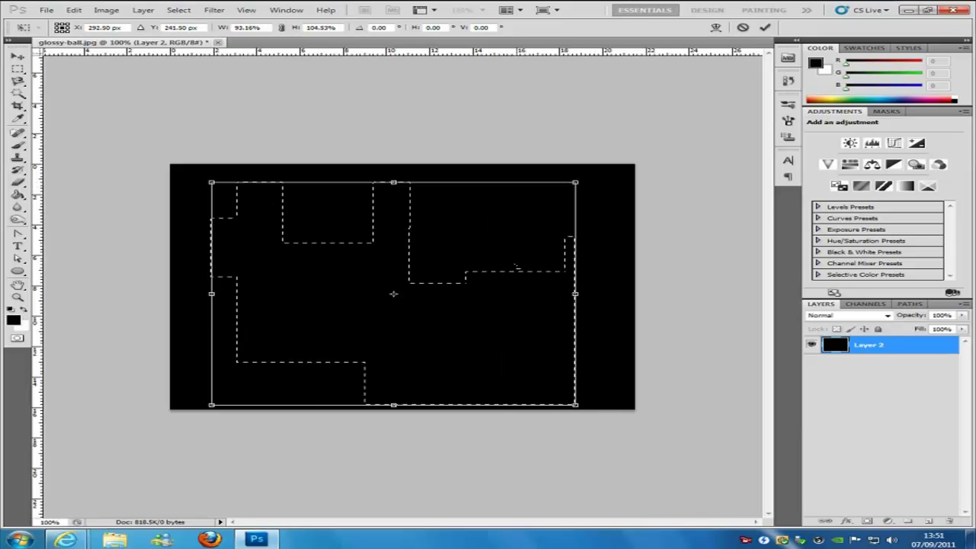
Skew the selection's right edge inward, cancel the transform, and deselect
right_click(398, 244)
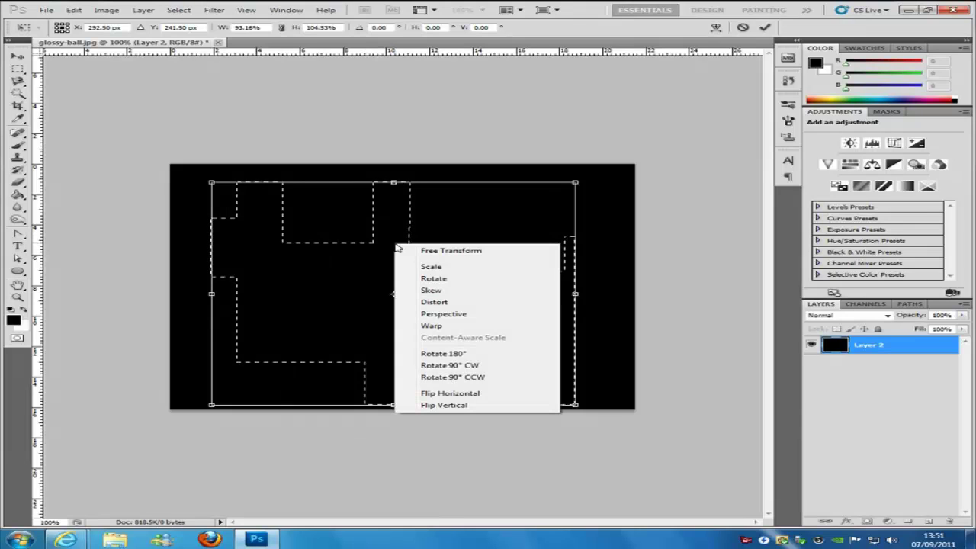
left_click(455, 295)
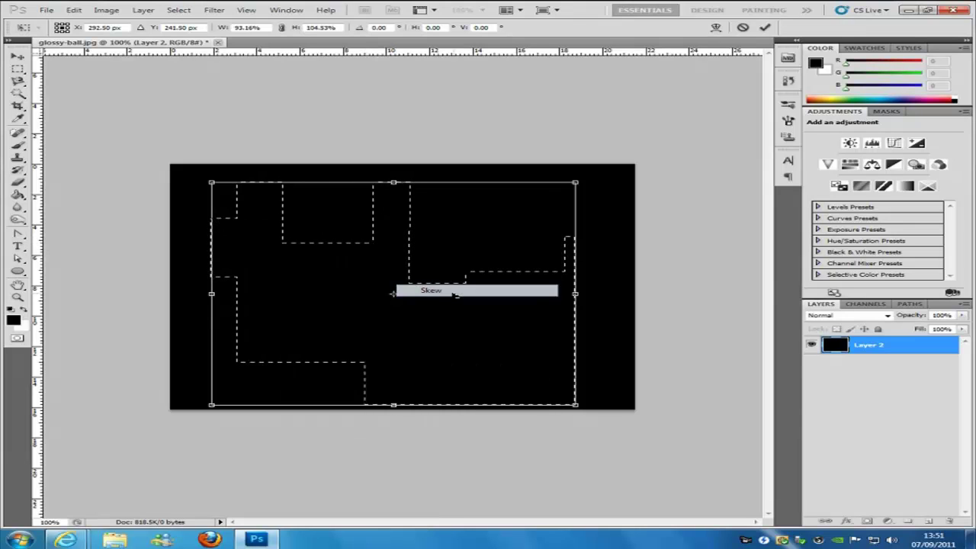
left_click_drag(559, 185, 380, 184)
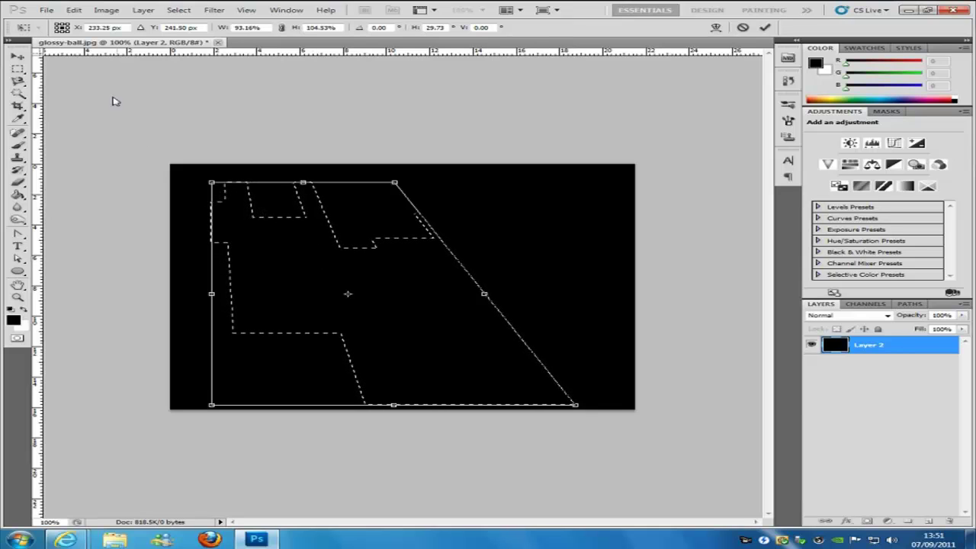
left_click(743, 27)
key("ctrl+d")
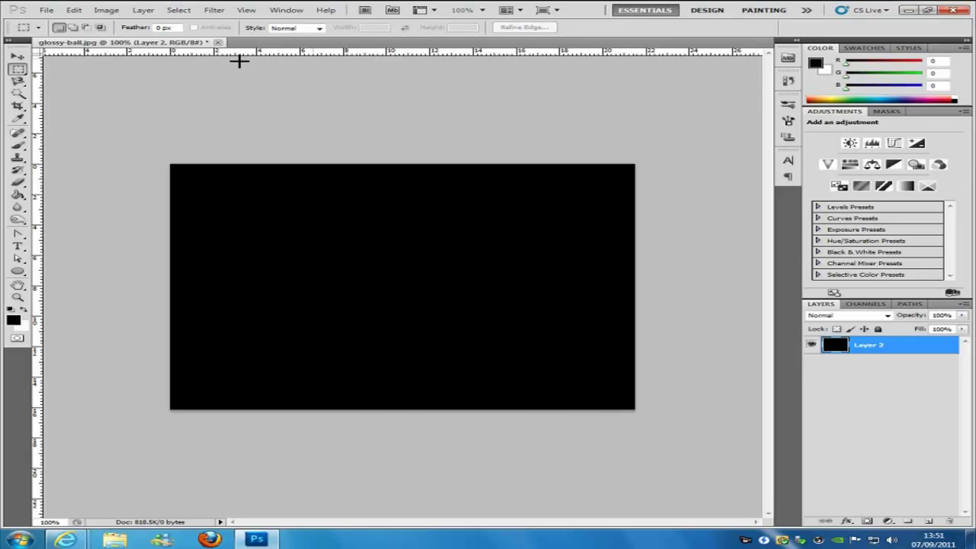
Keep the marquee Style at Normal and switch to the Elliptical Marquee Tool
left_click(321, 29)
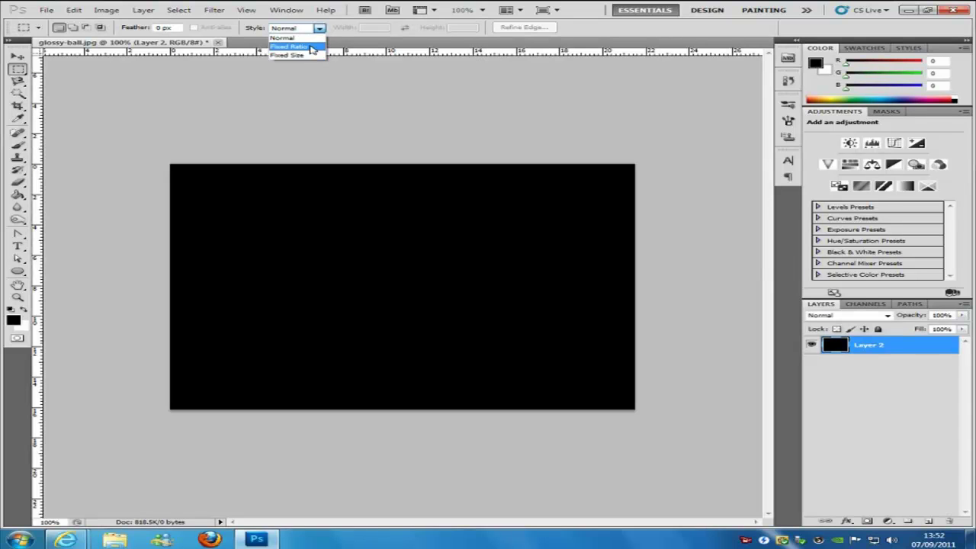
left_click(321, 29)
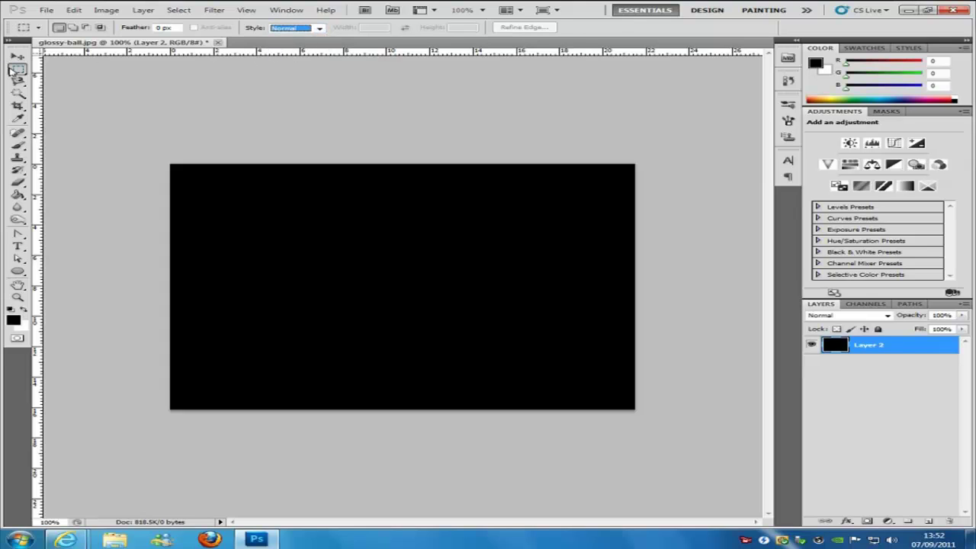
left_click(11, 70)
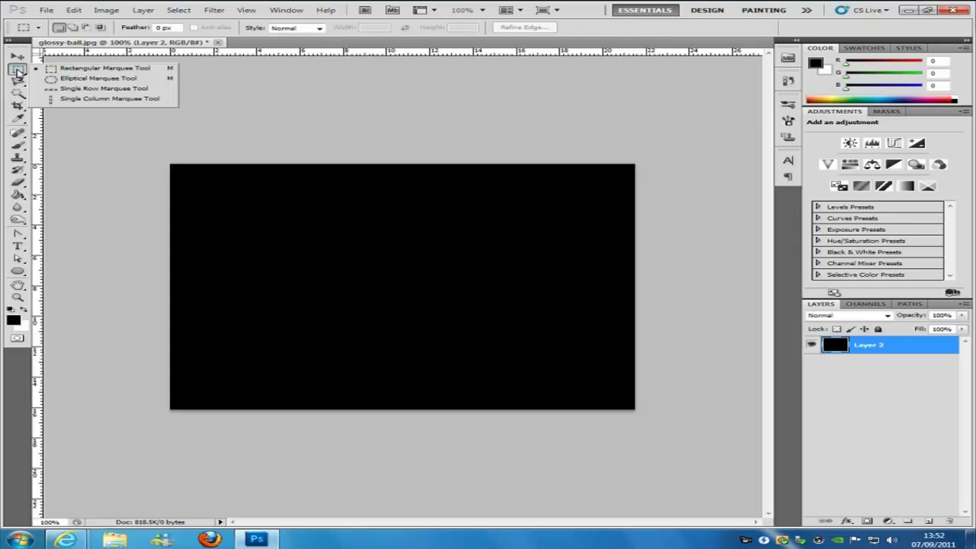
left_click(92, 78)
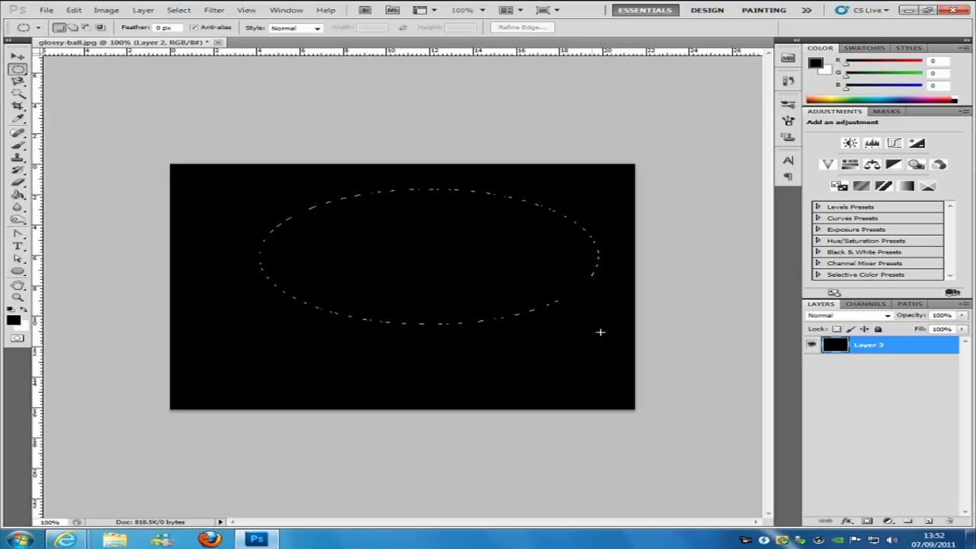
Draw an elliptical and then a circular selection on the canvas, then clear it
mouse_move(600, 332)
left_mouse_down()
mouse_move(562, 353)
mouse_move(556, 340)
mouse_move(534, 372)
left_mouse_up()
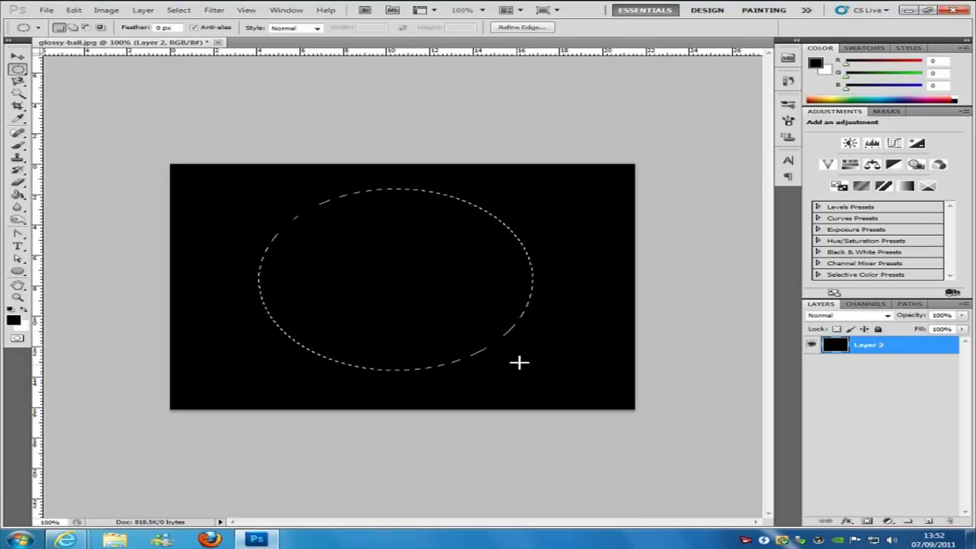
left_click(531, 301)
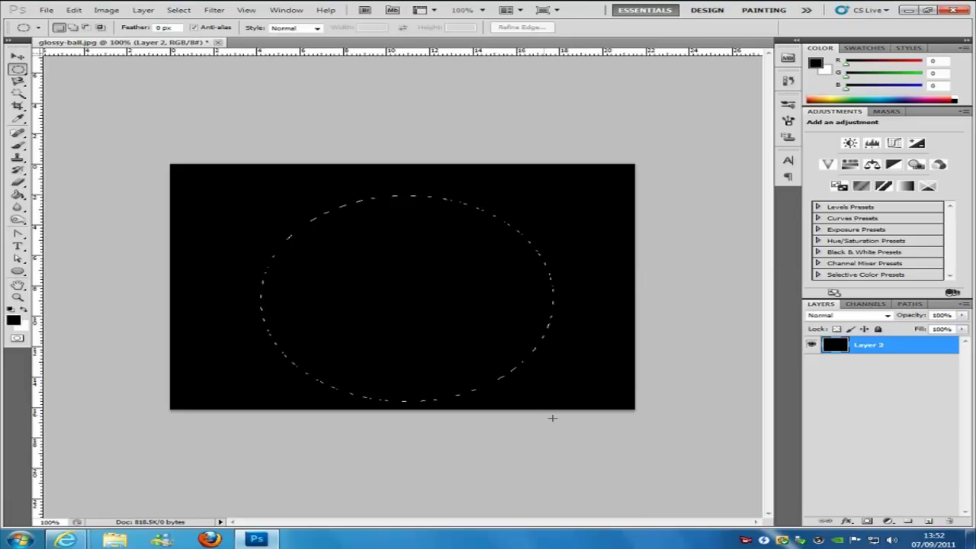
left_click_drag(552, 417, 554, 359)
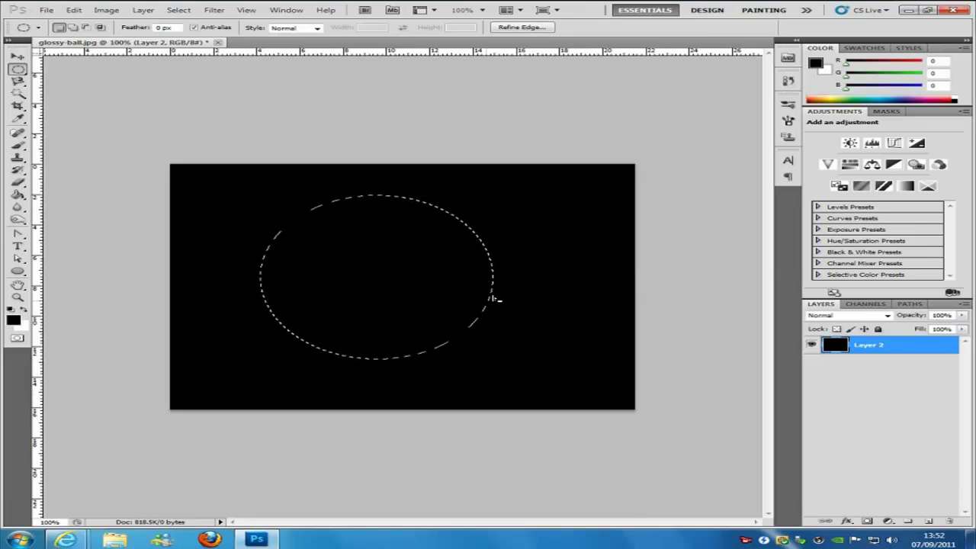
right_click(426, 261)
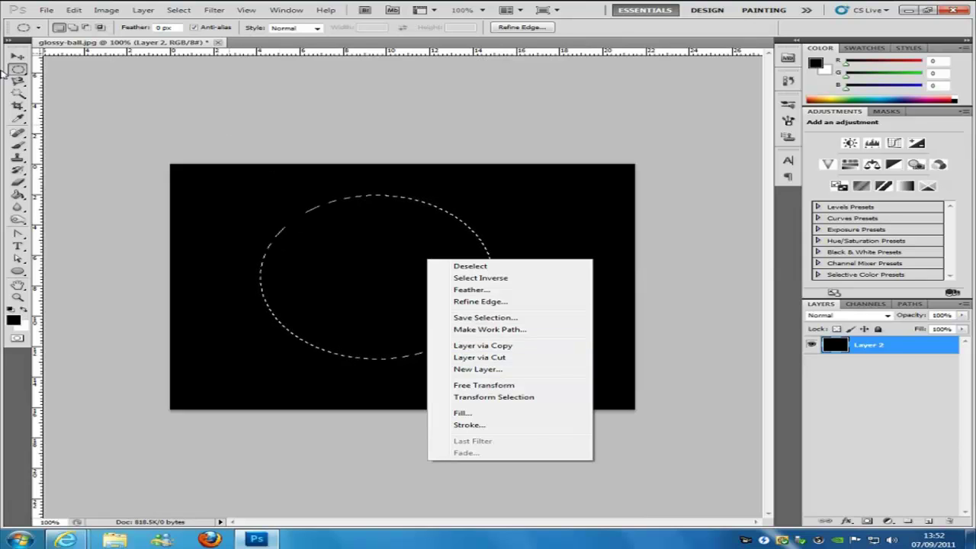
left_click(361, 261)
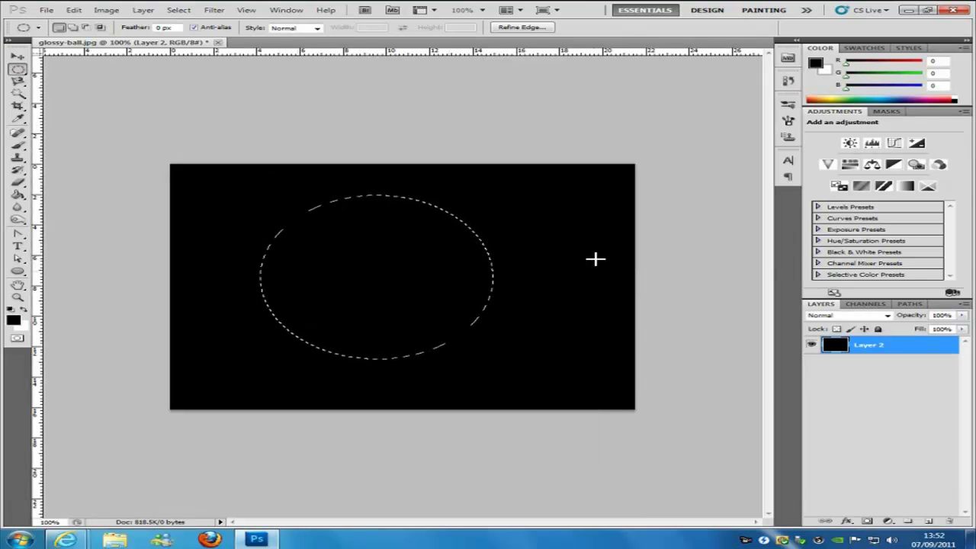
left_click(582, 192)
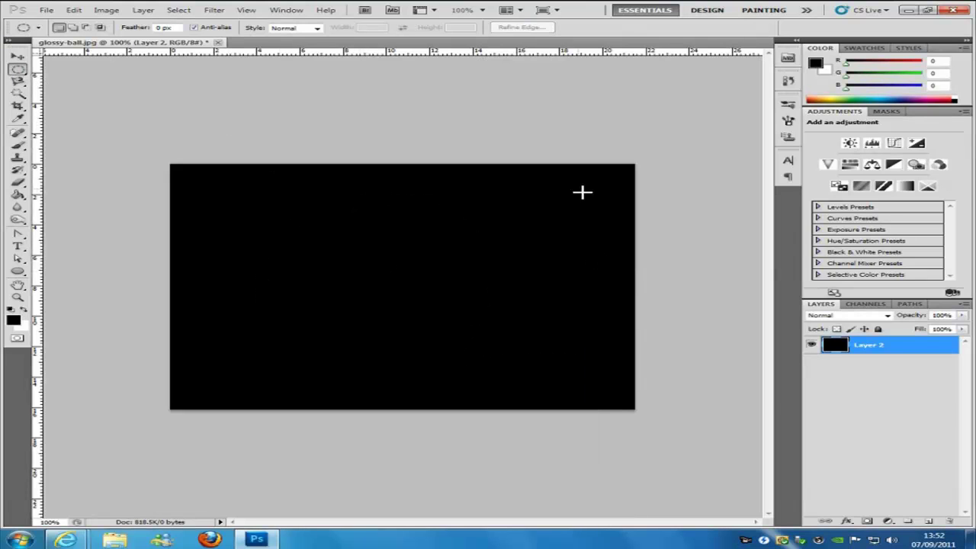
Select a one-pixel row across the black canvas with the Single Row Marquee Tool
left_click(18, 70)
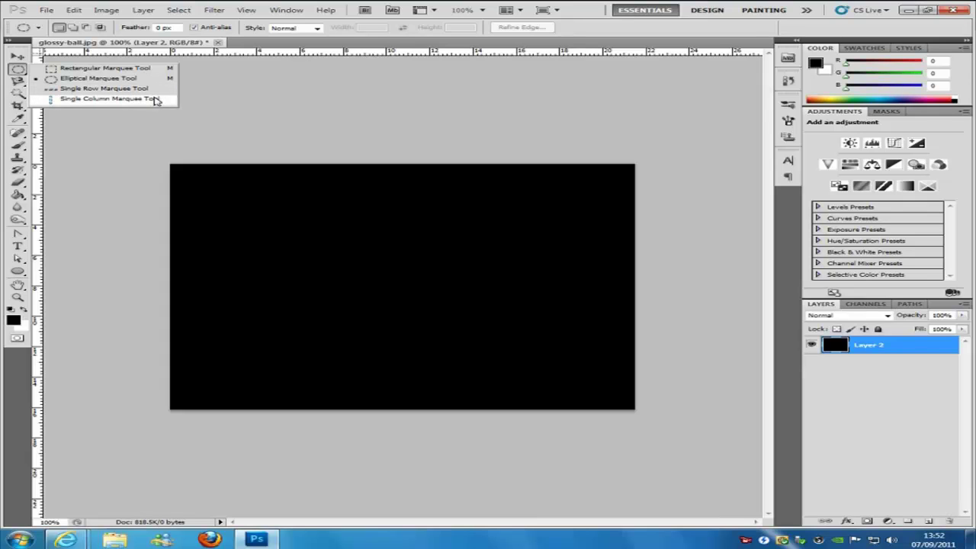
left_click(90, 90)
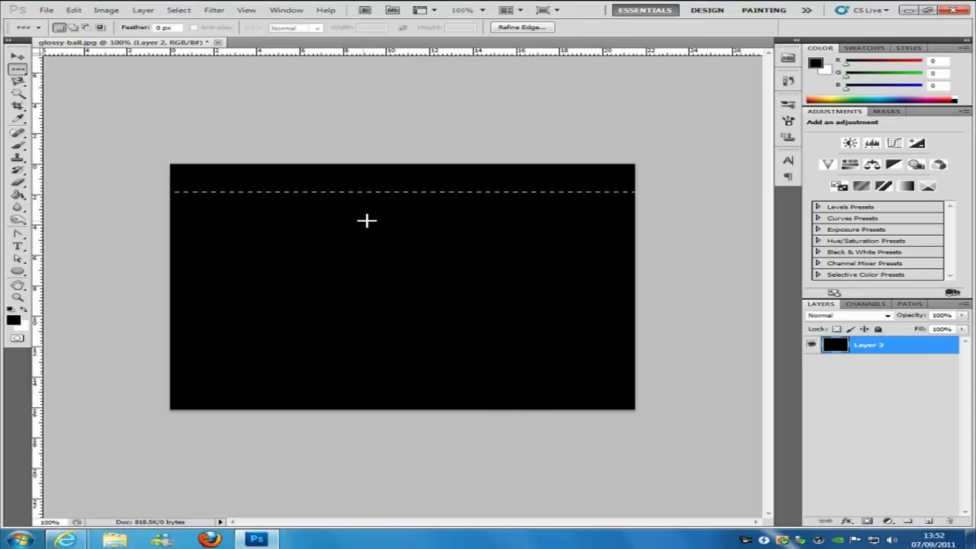
left_click(397, 284)
left_click(25, 72)
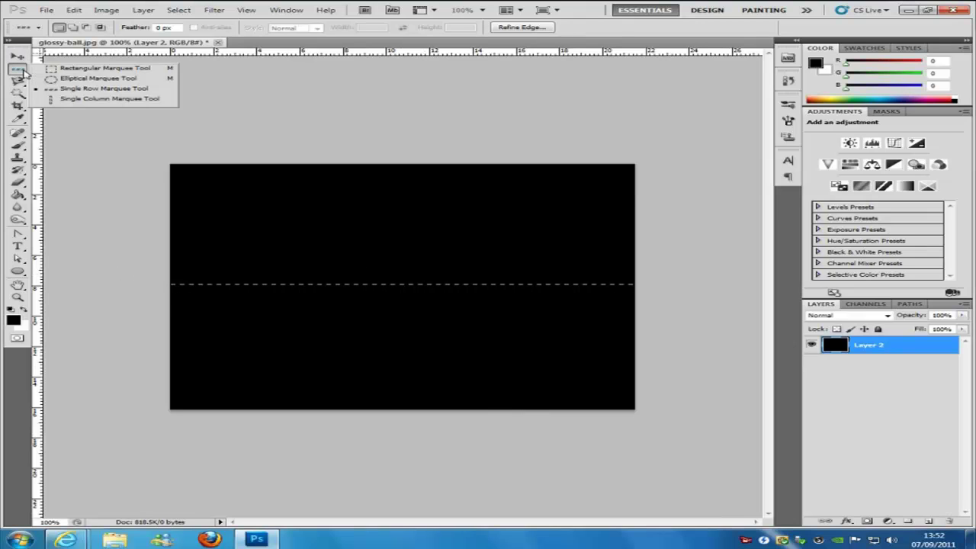
left_click(120, 89)
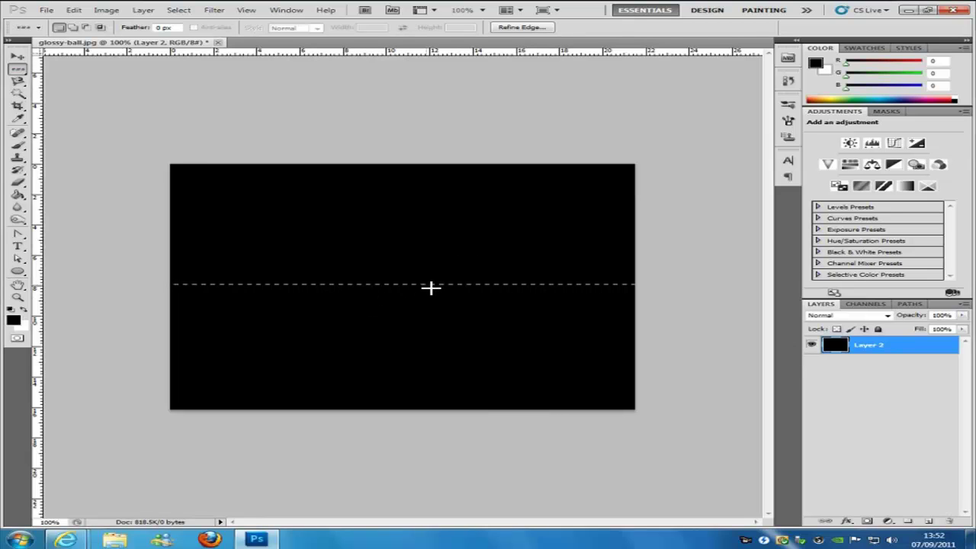
scroll(452, 286, "up", 2)
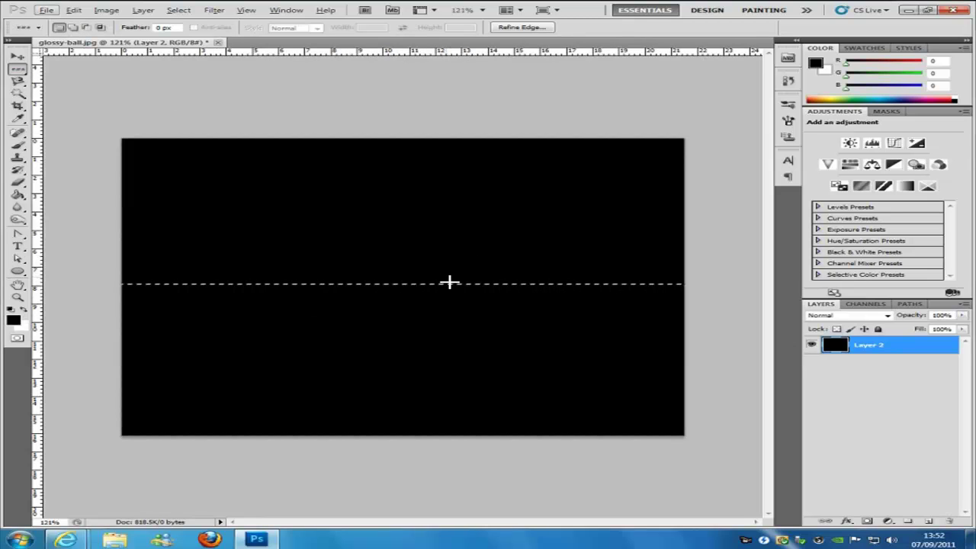
right_click(444, 283)
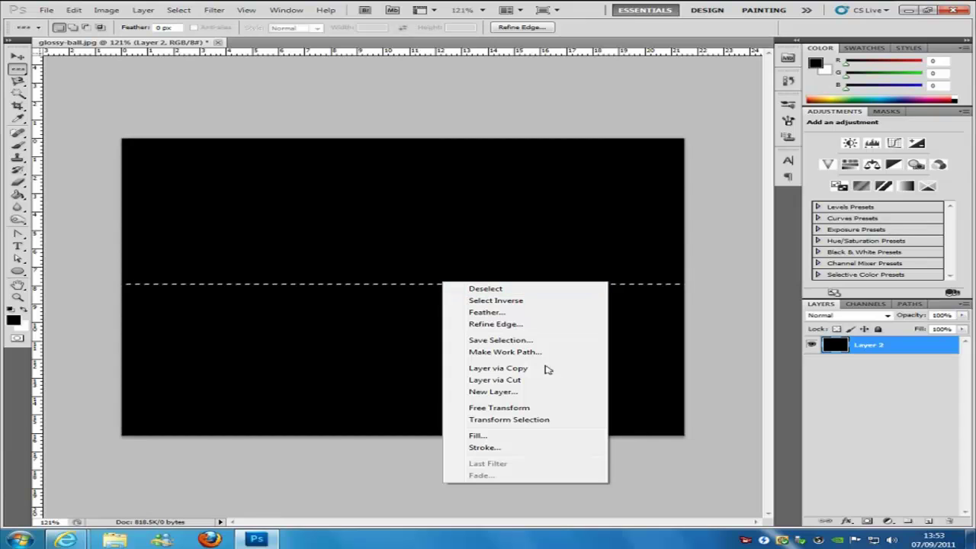
Fill the selected row with the custom colour #cc4747
left_click(516, 440)
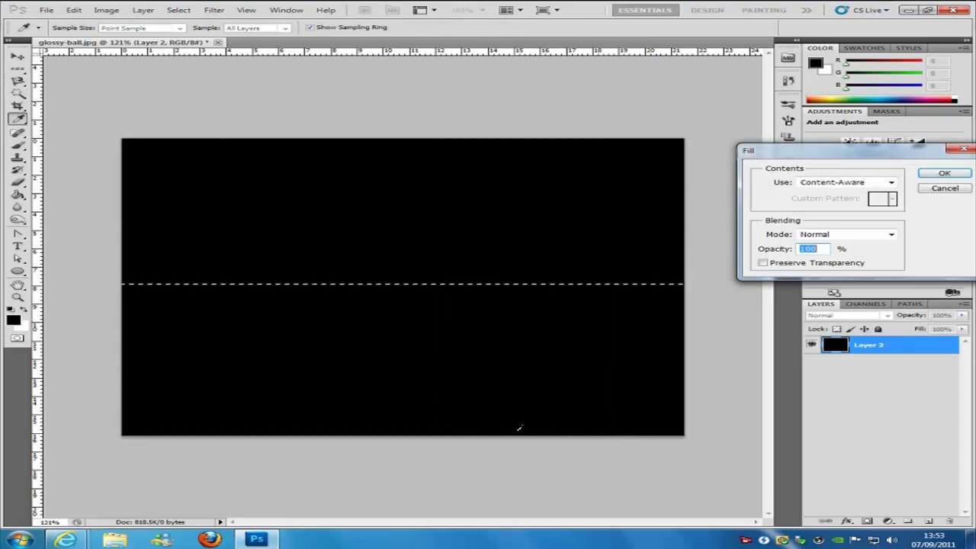
left_click(875, 185)
left_click(823, 212)
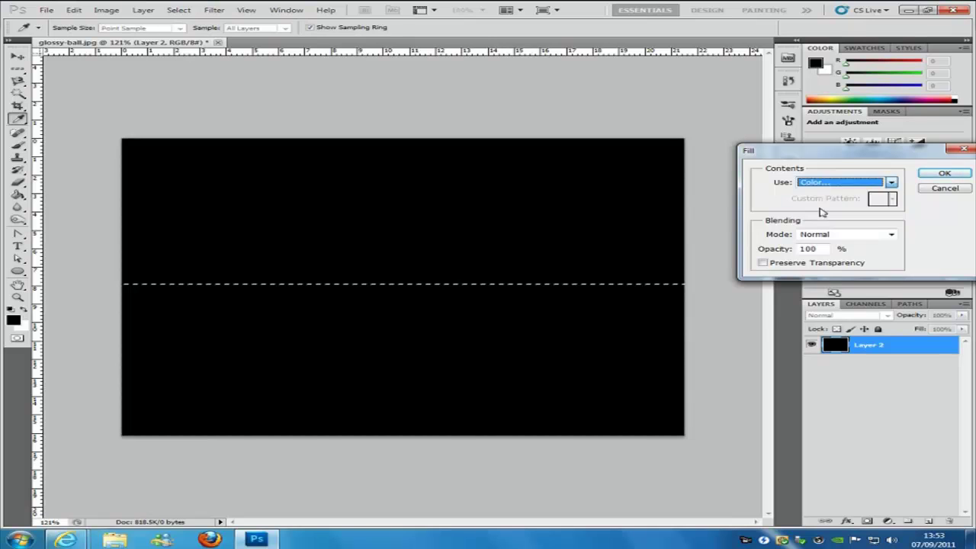
left_click(706, 191)
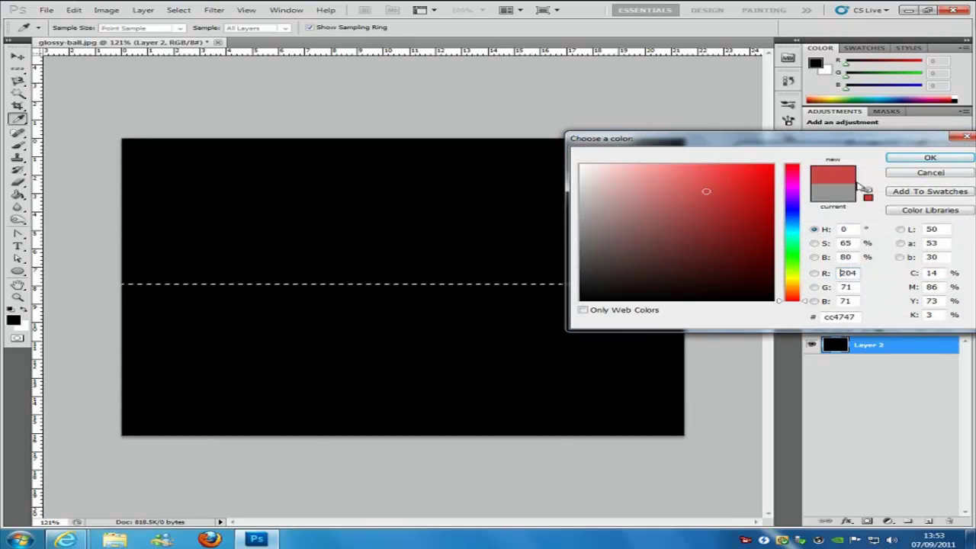
left_click(921, 160)
left_click(942, 174)
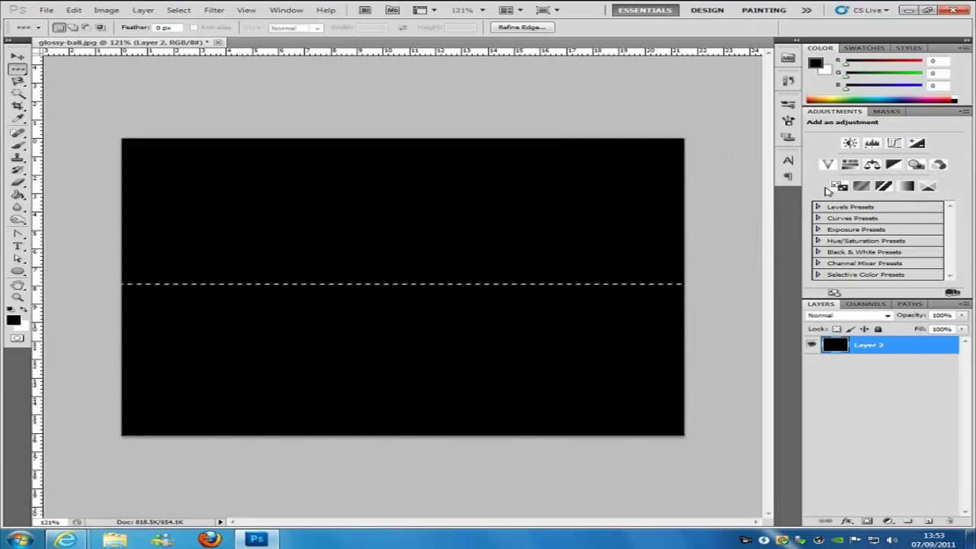
Deselect to reveal the thin red line and zoom in on it
key("ctrl+d")
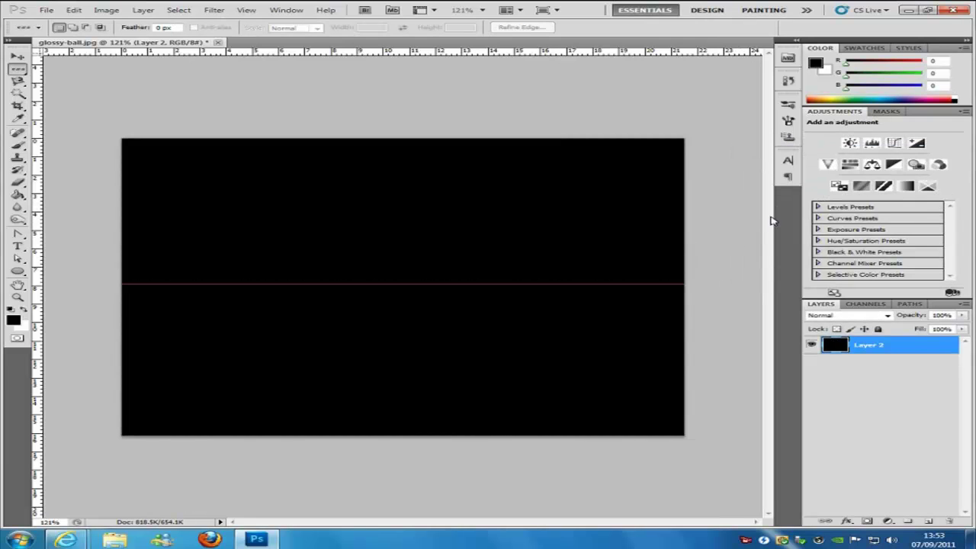
scroll(618, 269, "up", 5)
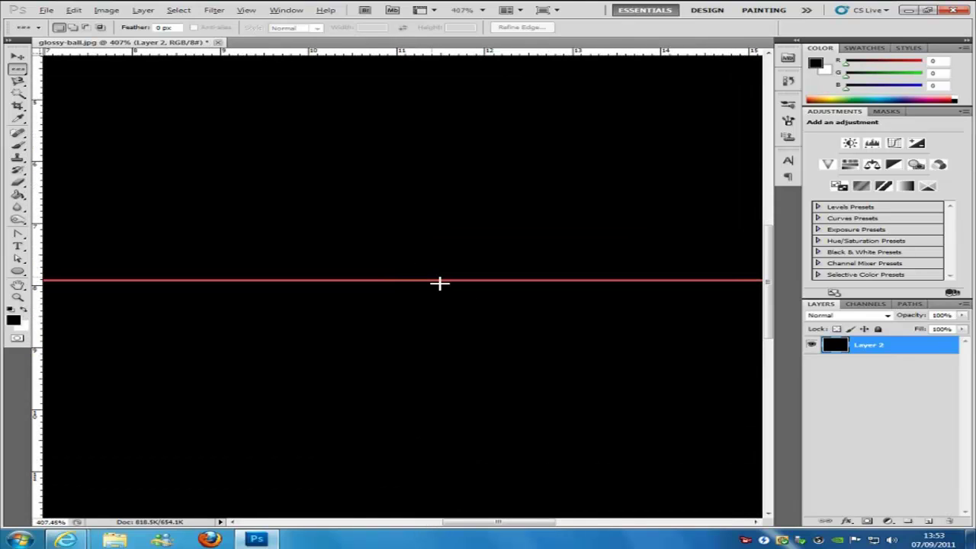
scroll(439, 283, "up", 6)
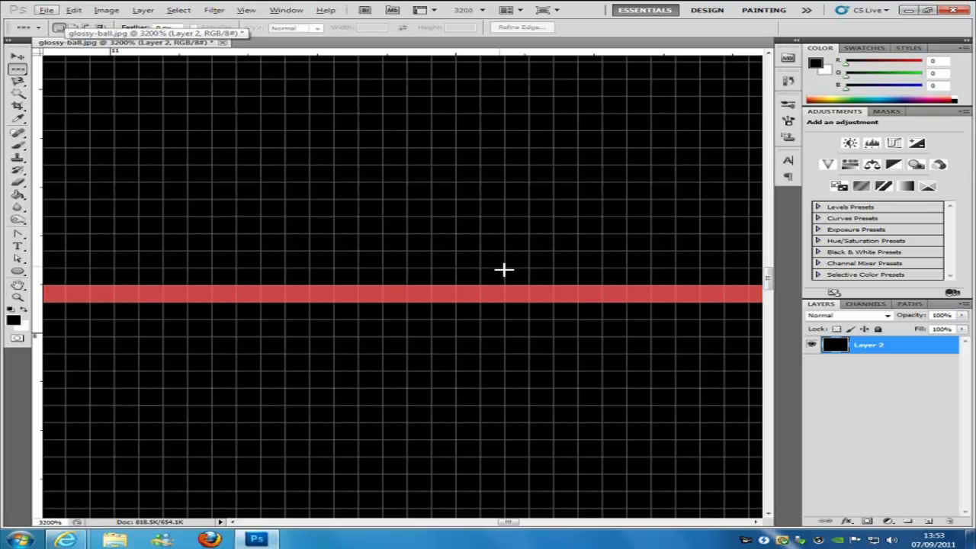
Select a one-pixel column crossing the red line with the Single Column Marquee Tool, then zoom out
left_click(38, 28)
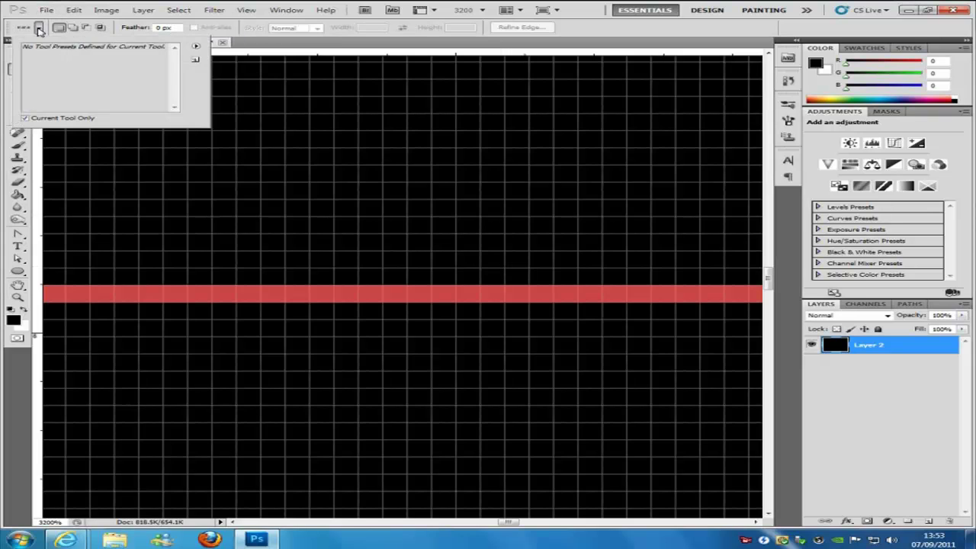
left_click(38, 27)
left_click(17, 68)
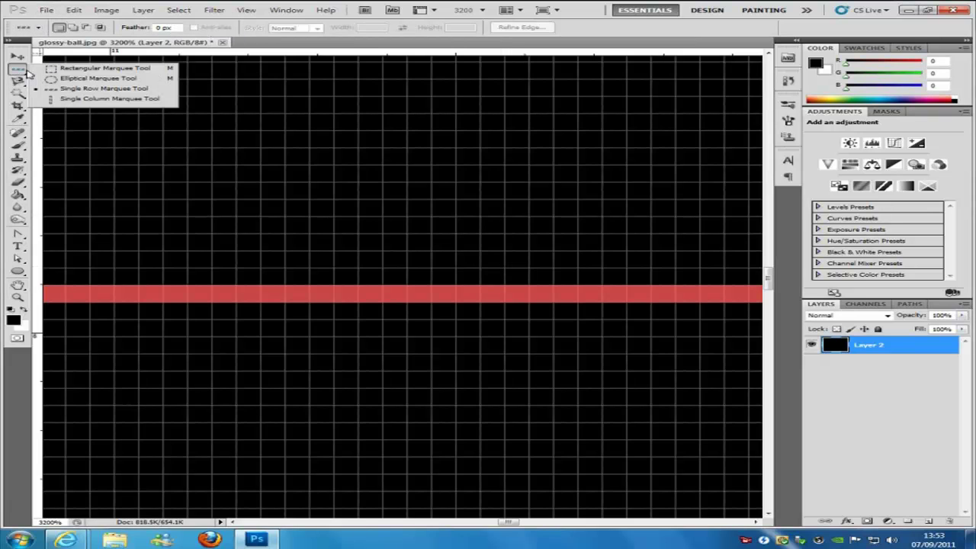
left_click(73, 99)
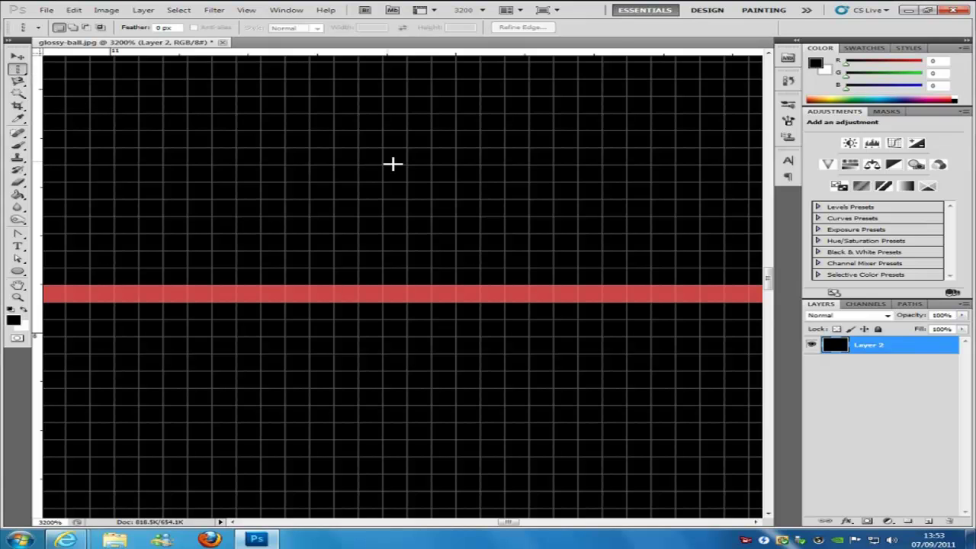
left_click(369, 121)
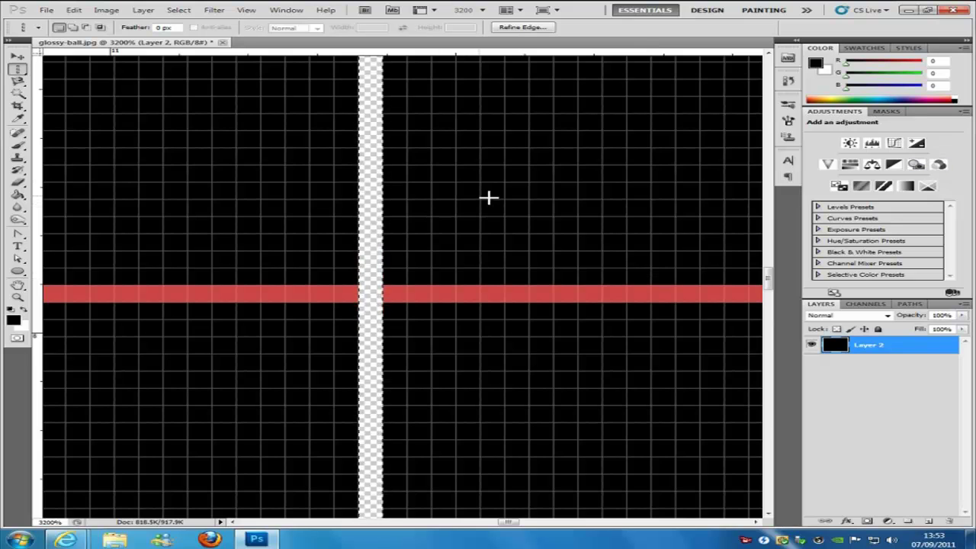
scroll(641, 187, "down", 10)
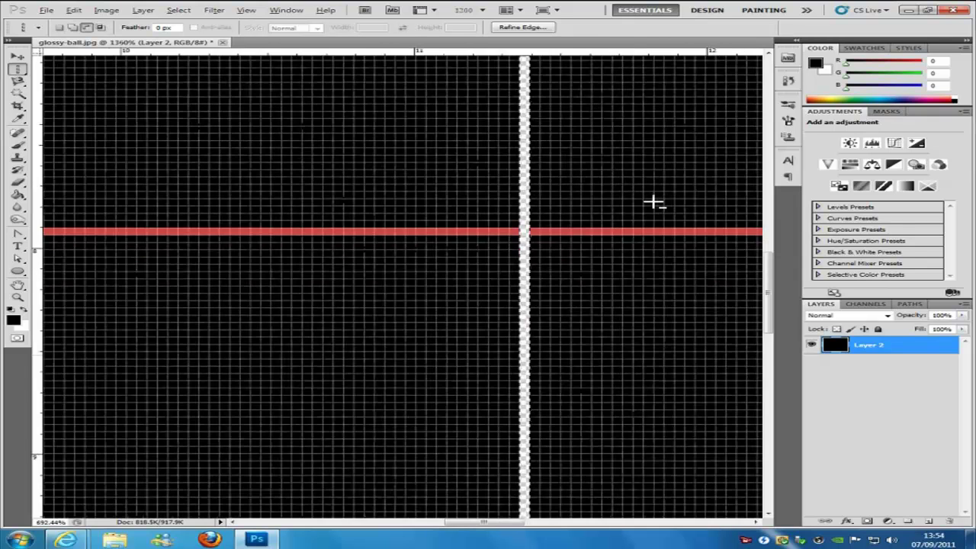
key("alt")
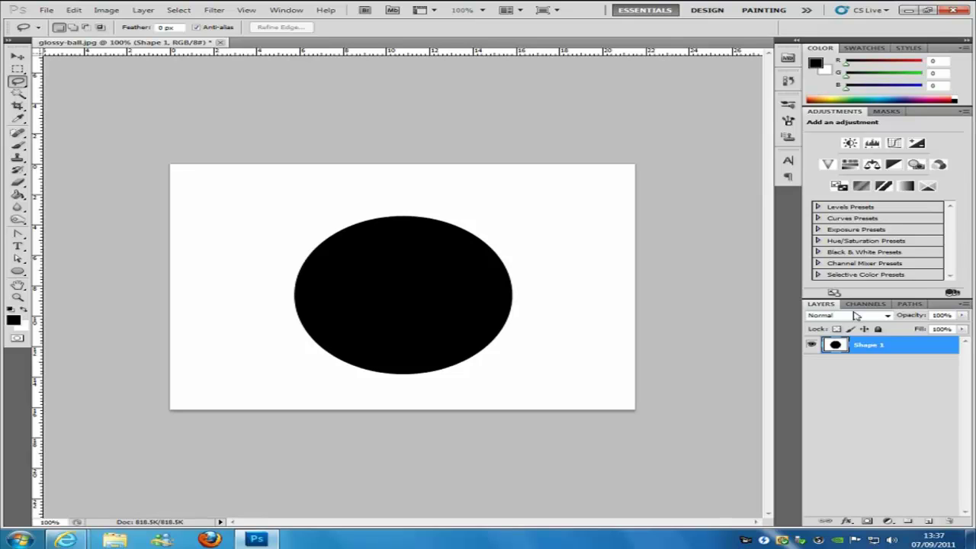
left_click(16, 81)
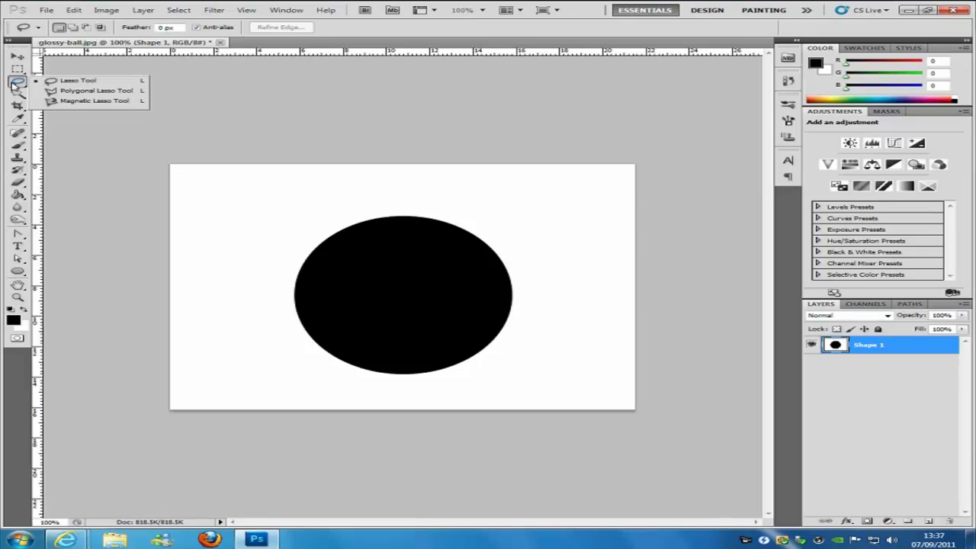
left_click(79, 85)
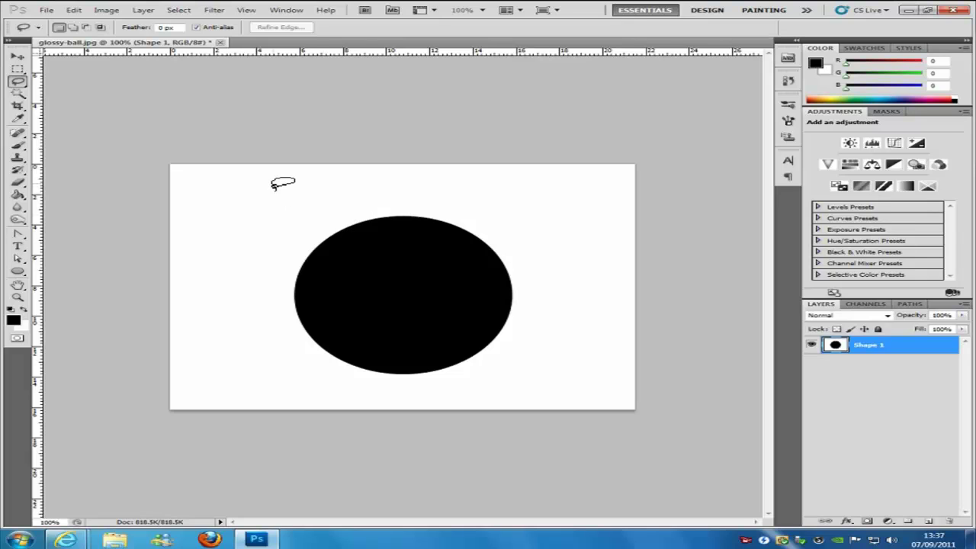
mouse_move(272, 183)
left_mouse_down()
mouse_move(215, 255)
mouse_move(345, 221)
mouse_move(431, 269)
mouse_move(554, 254)
mouse_move(480, 184)
mouse_move(325, 176)
mouse_move(418, 207)
mouse_move(394, 217)
mouse_move(276, 182)
left_mouse_up()
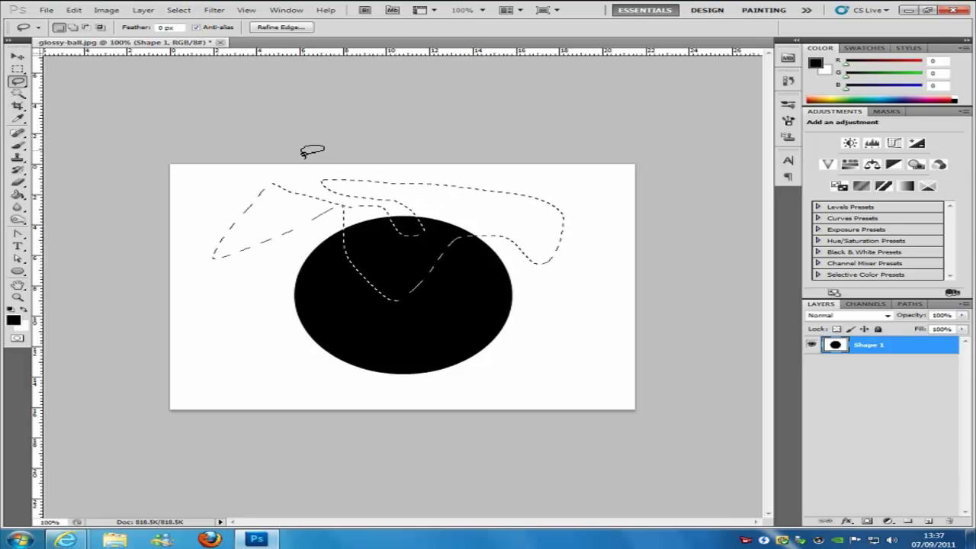
key("ctrl+d")
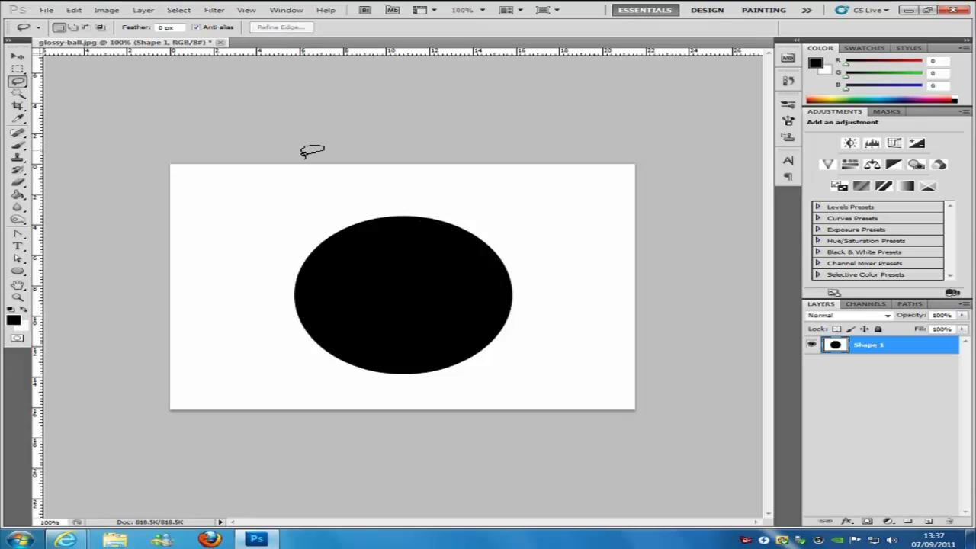
right_click(17, 80)
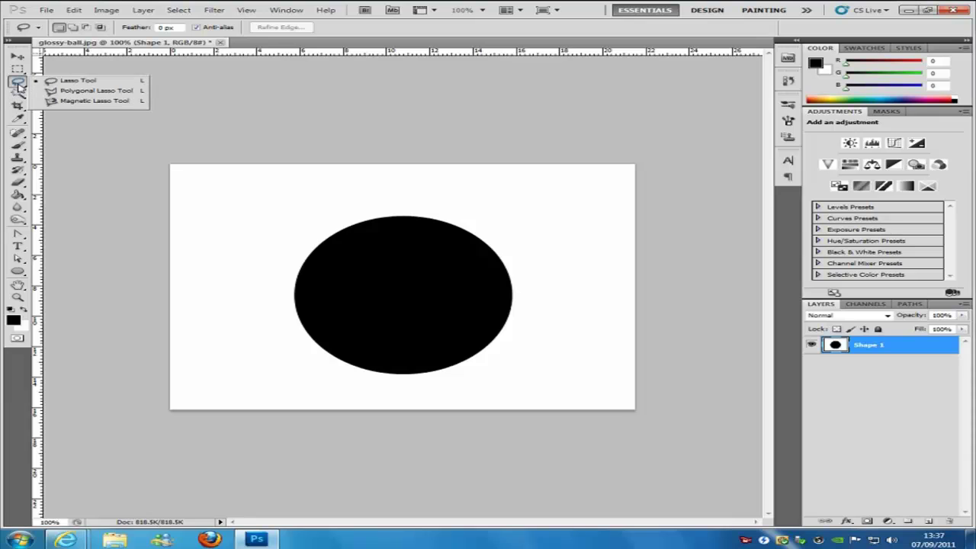
left_click(80, 92)
left_click(235, 191)
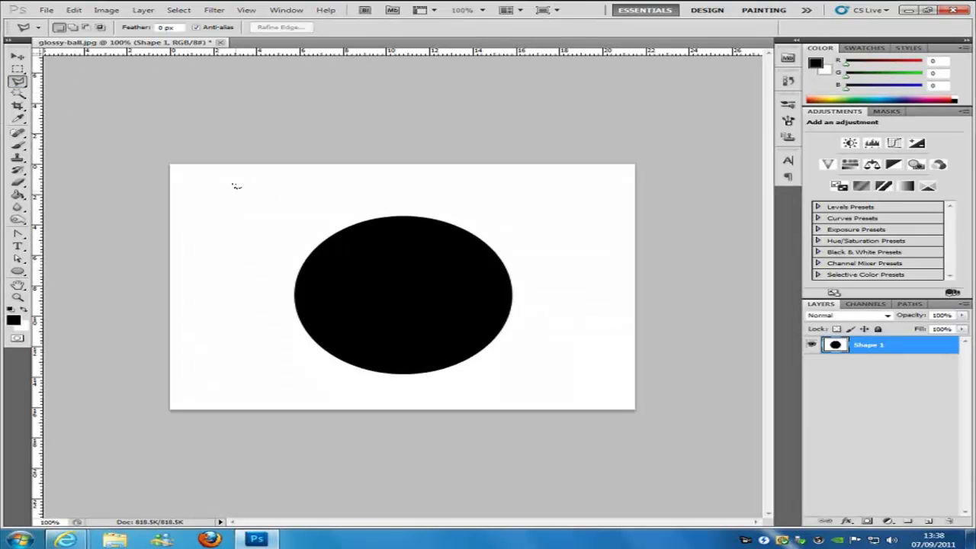
left_click(206, 282)
left_click(436, 327)
left_click(567, 237)
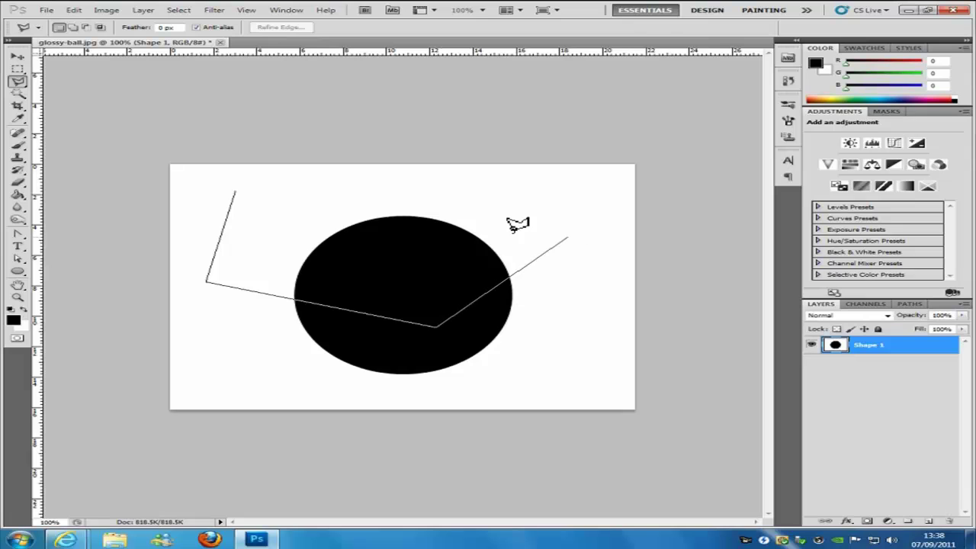
left_click(324, 195)
left_click(379, 276)
left_click(248, 252)
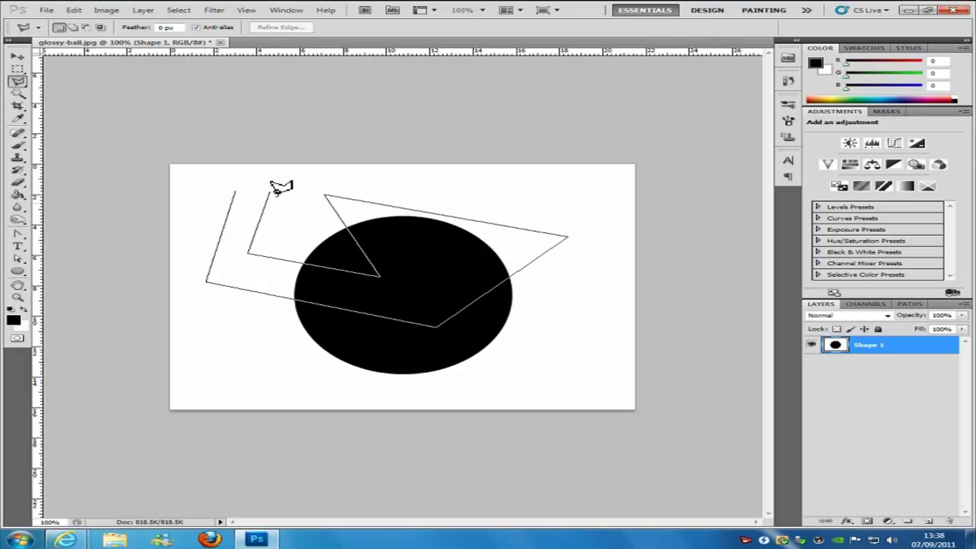
left_click(272, 188)
left_click(235, 192)
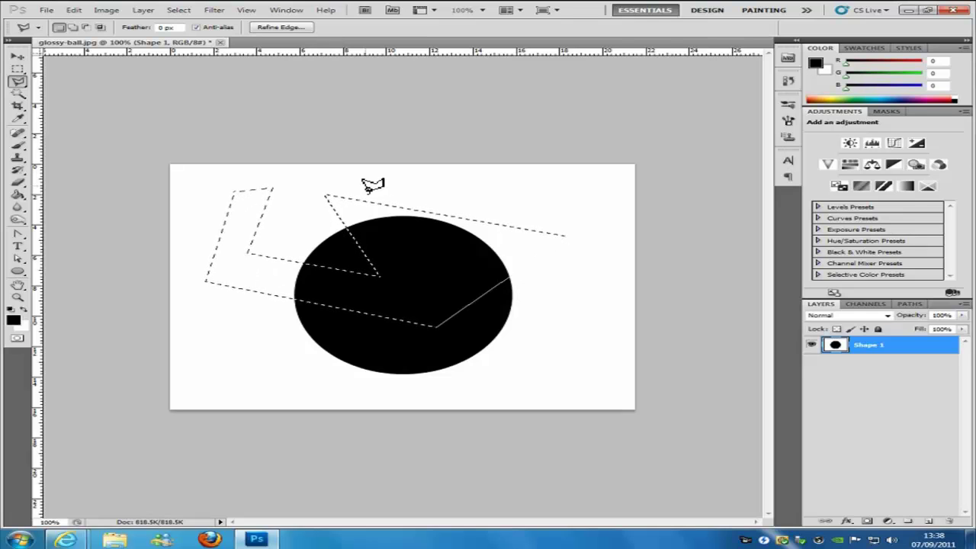
key("ctrl+d")
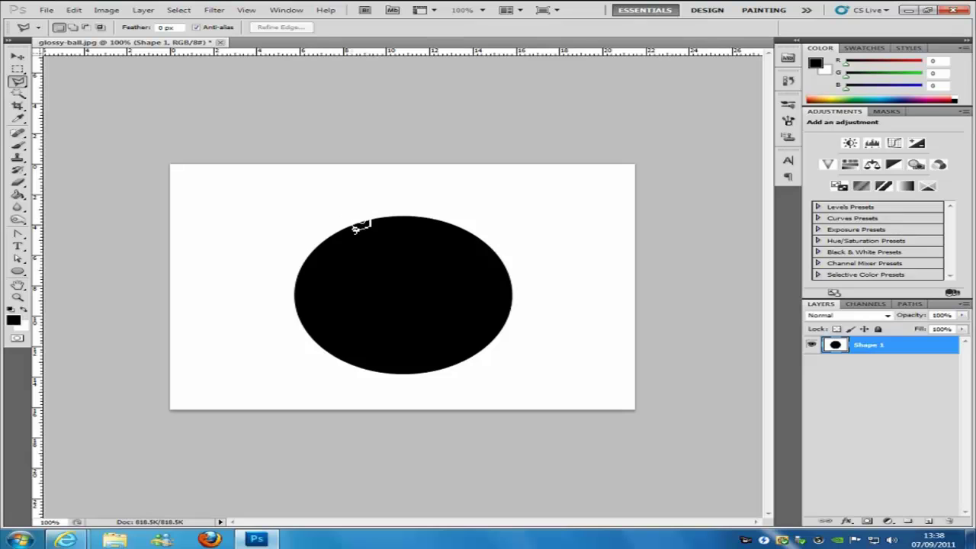
mouse_move(351, 225)
left_mouse_down()
mouse_move(310, 254)
mouse_move(296, 297)
mouse_move(390, 309)
mouse_move(412, 330)
mouse_move(319, 352)
mouse_move(418, 371)
left_mouse_up()
left_click(413, 373)
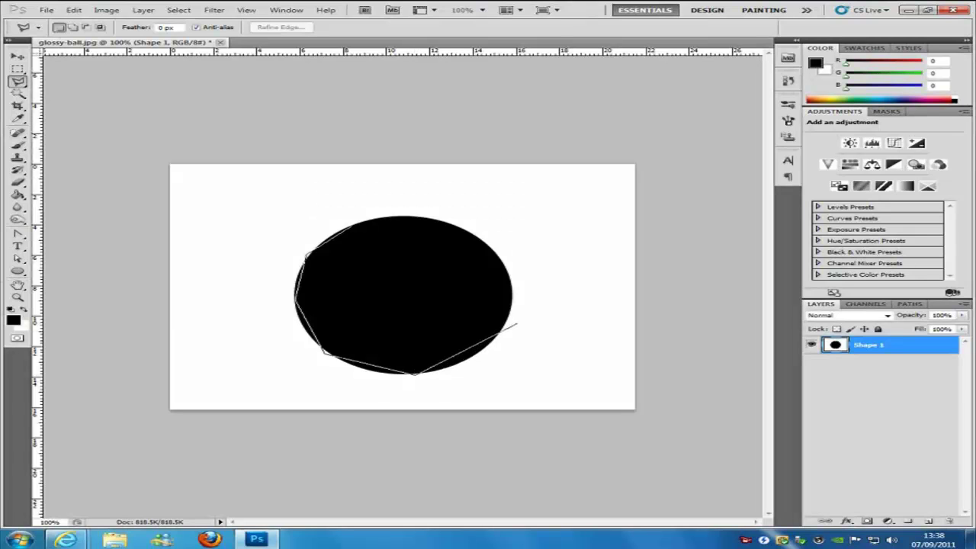
left_click(500, 317)
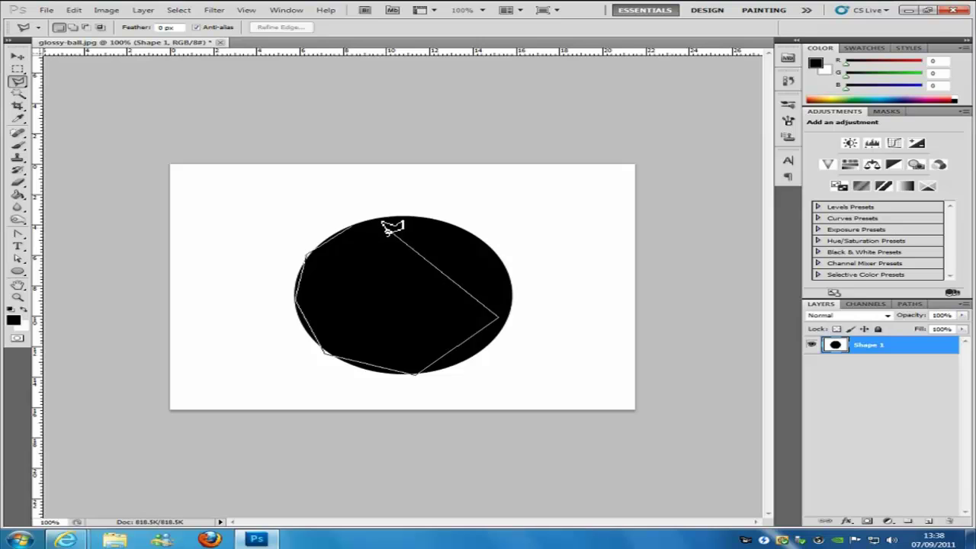
left_click(357, 227)
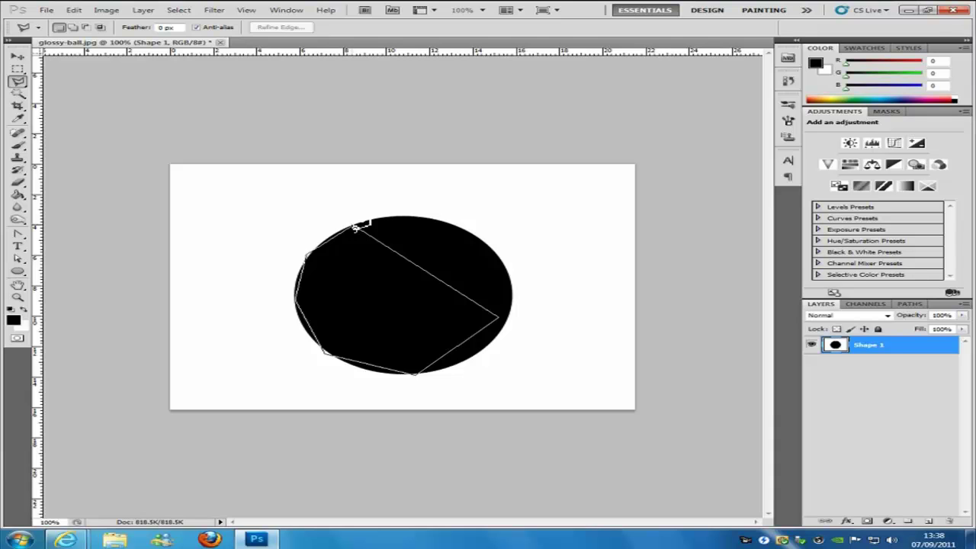
double_click(412, 281)
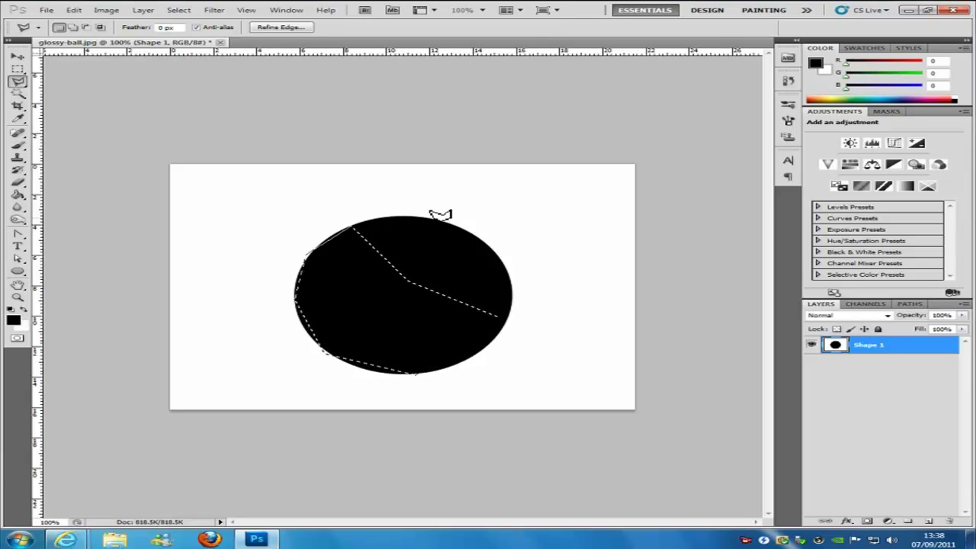
key("ctrl+d")
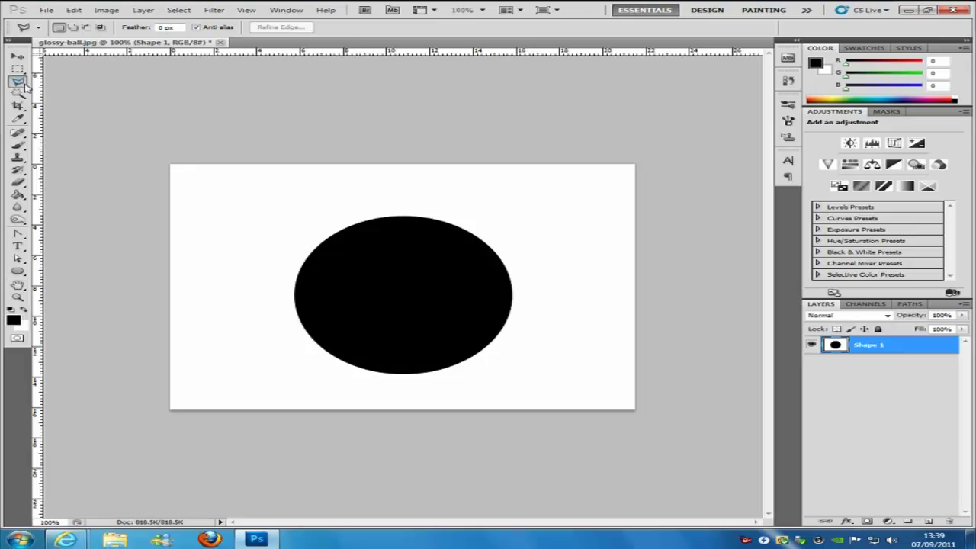
Choose the Magnetic Lasso Tool, trace a trial selection around the circle, then deselect
left_click_drag(25, 87, 125, 104)
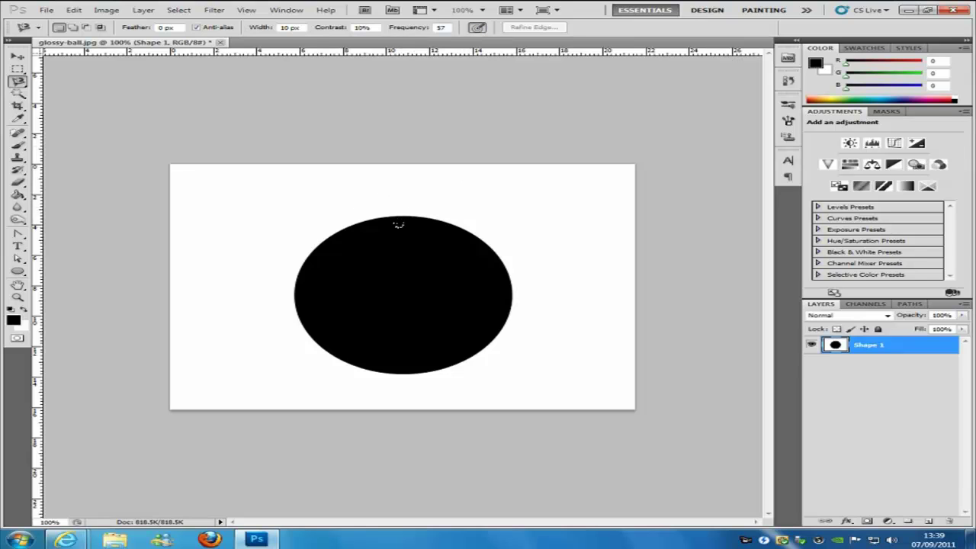
left_click(396, 215)
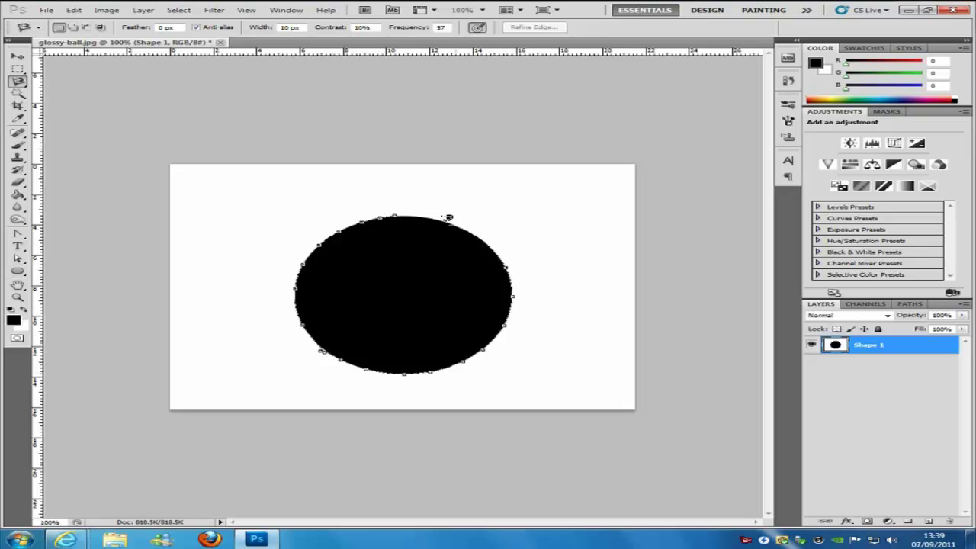
left_click(397, 217)
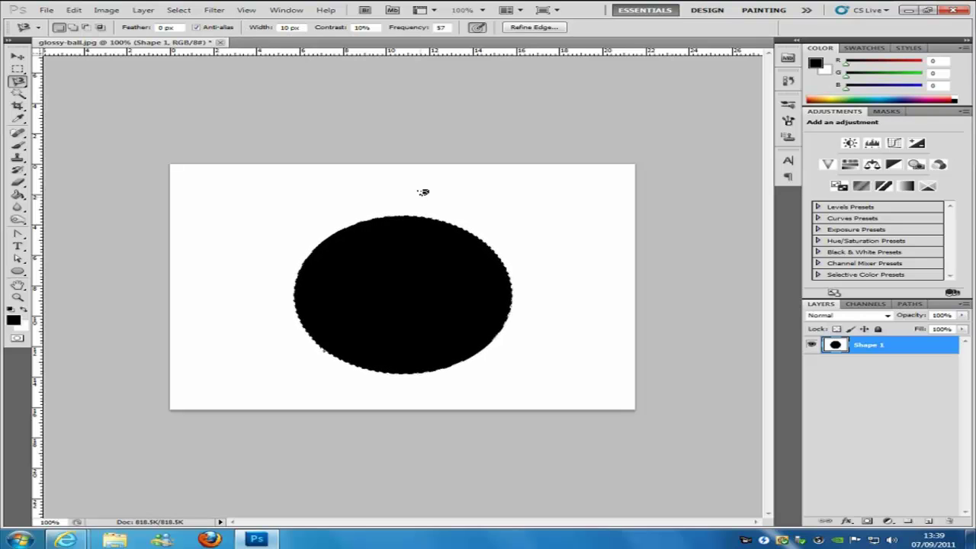
key("ctrl+d")
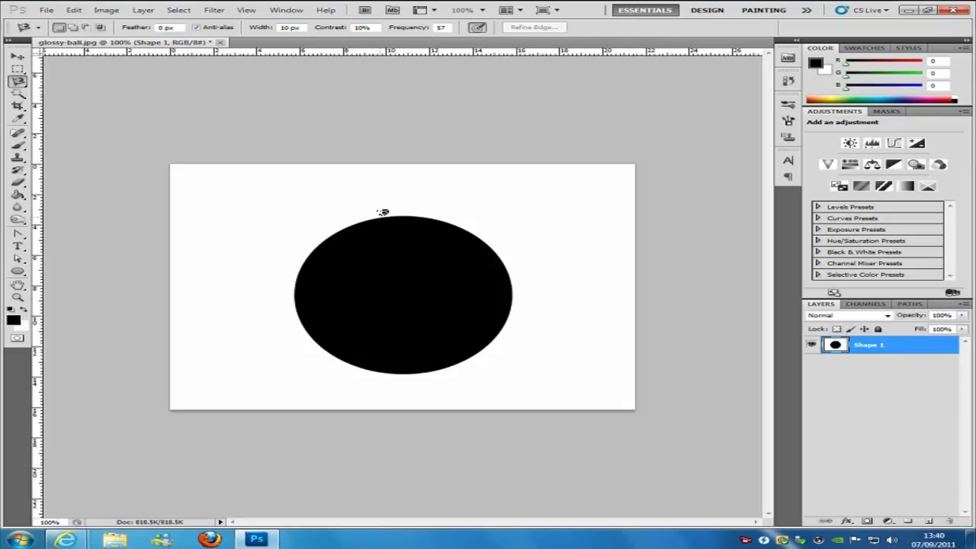
left_click(380, 214)
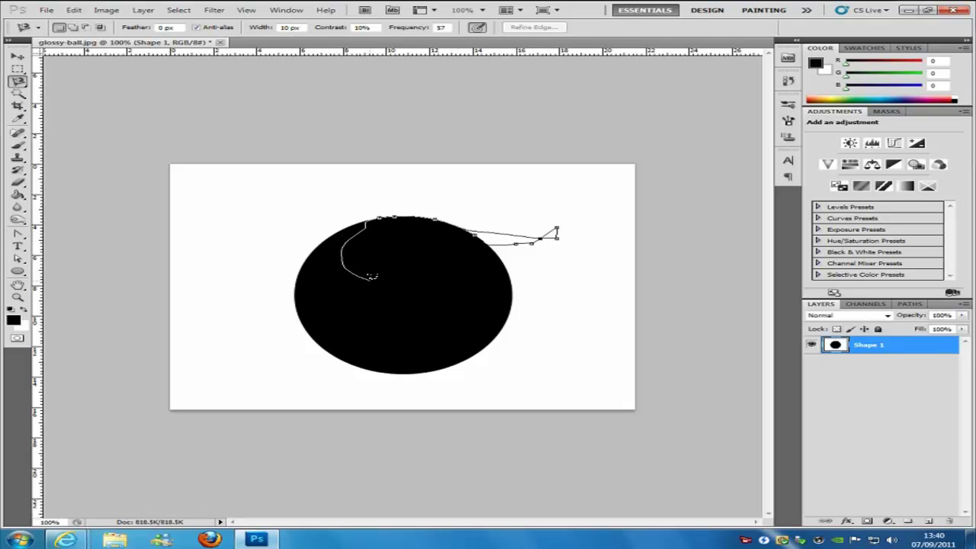
key("Escape")
left_click(373, 278)
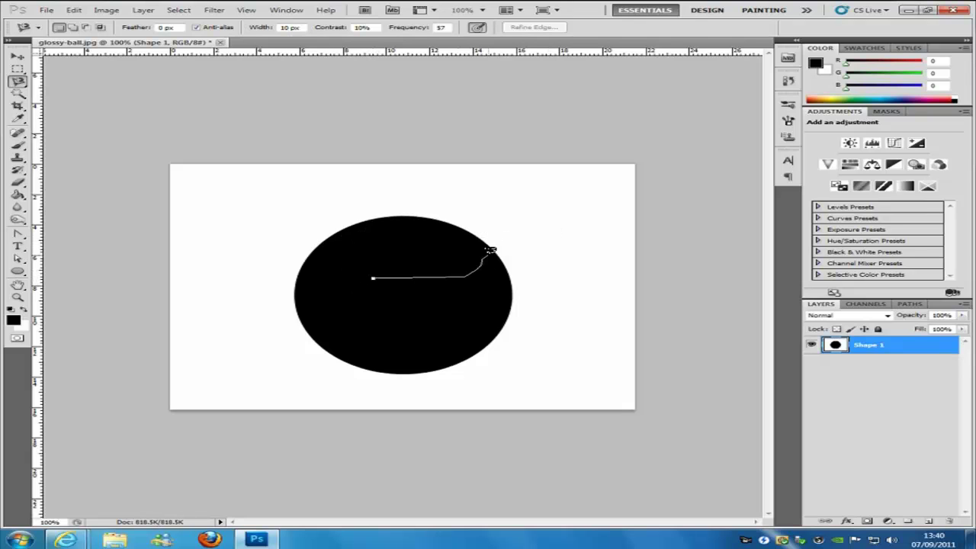
double_click(446, 248)
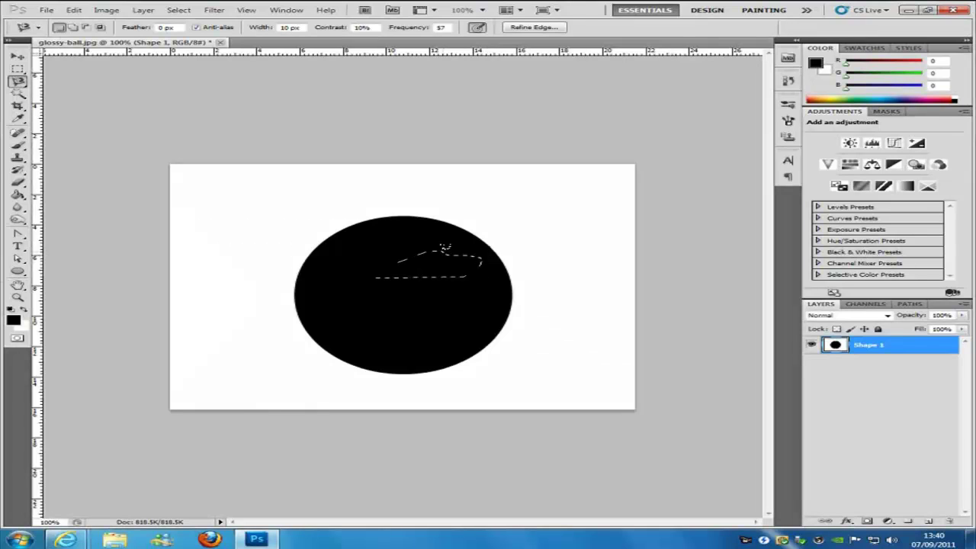
left_click(445, 246)
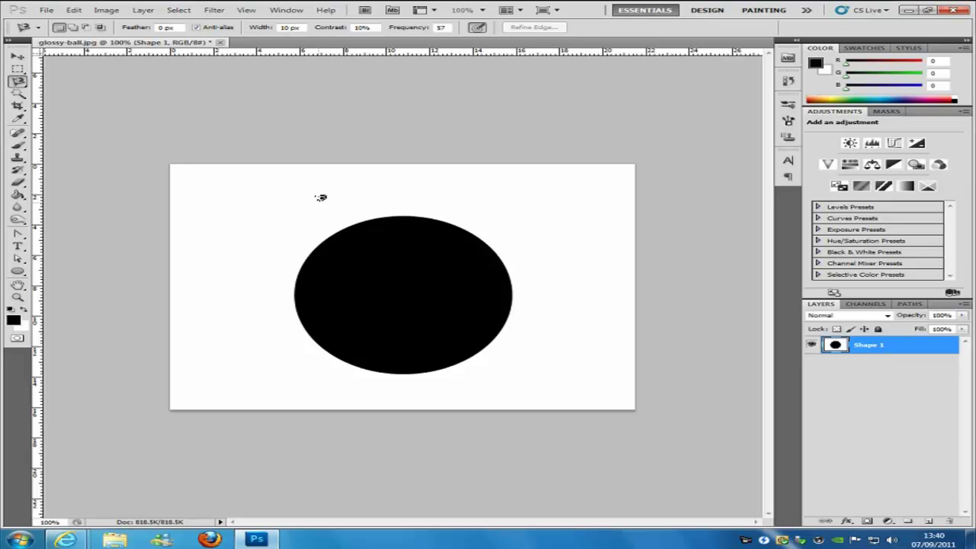
Trace a closed Magnetic Lasso selection around the black circle, retrying after false starts
left_click(334, 233)
mouse_move(307, 265)
left_mouse_down()
mouse_move(310, 325)
mouse_move(362, 359)
mouse_move(423, 367)
mouse_move(492, 345)
mouse_move(514, 306)
mouse_move(516, 268)
mouse_move(478, 228)
mouse_move(417, 212)
mouse_move(338, 231)
left_mouse_up()
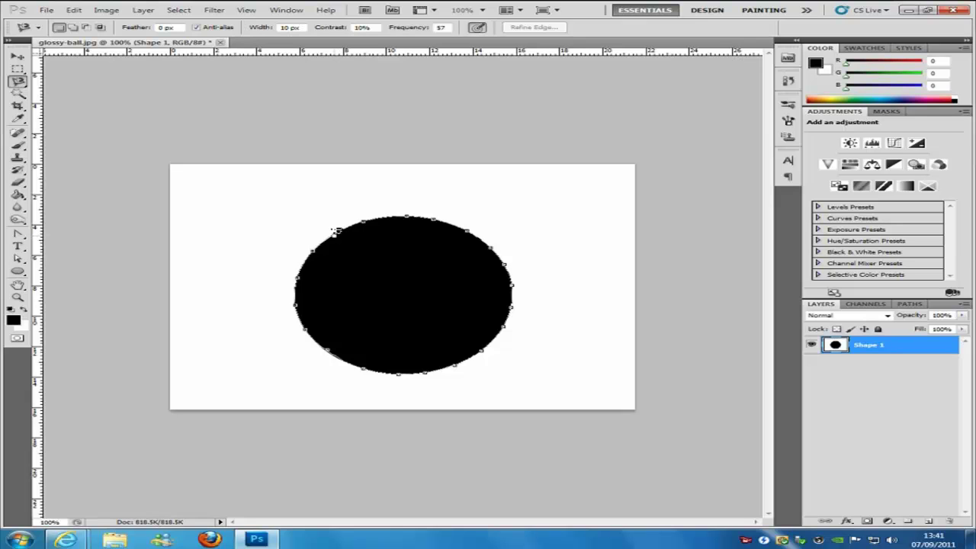
left_click(338, 229)
left_click(290, 267)
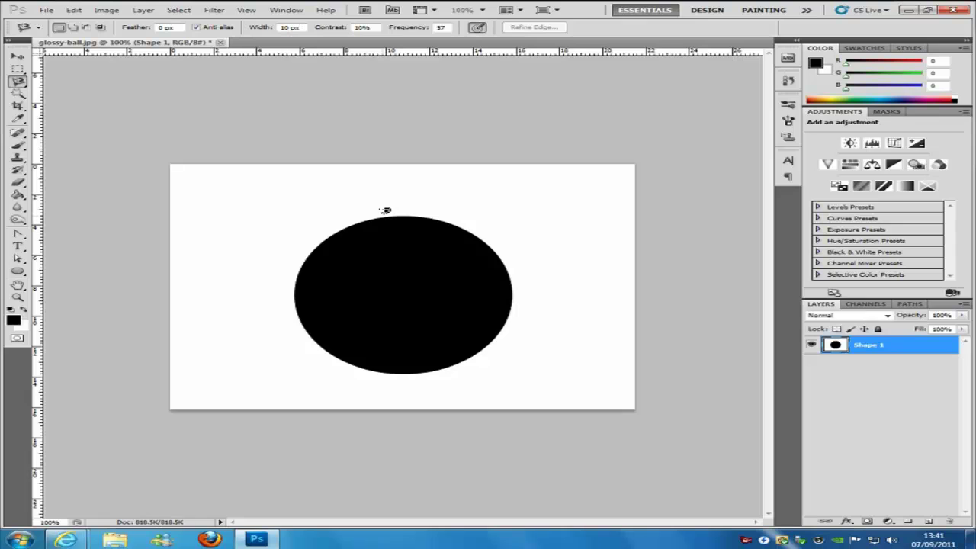
left_click(383, 215)
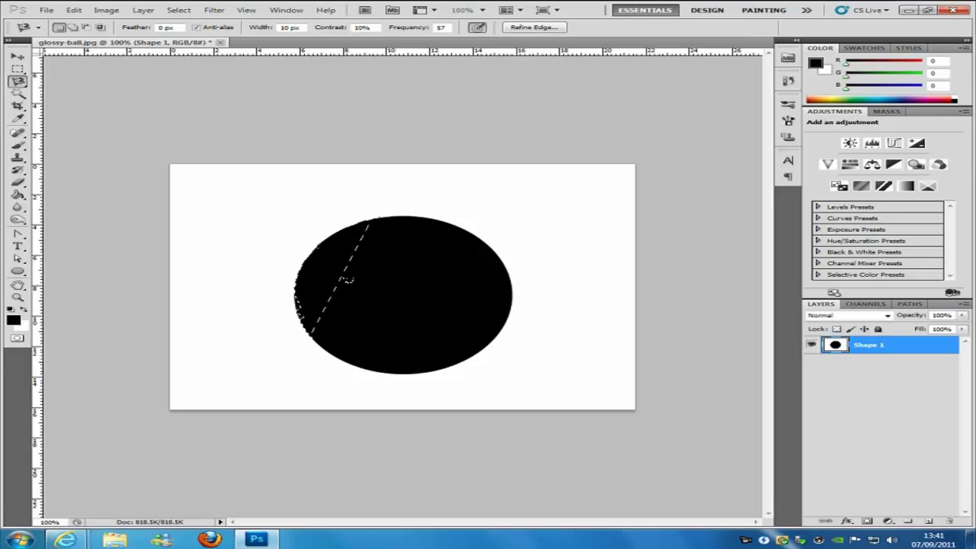
key("Escape")
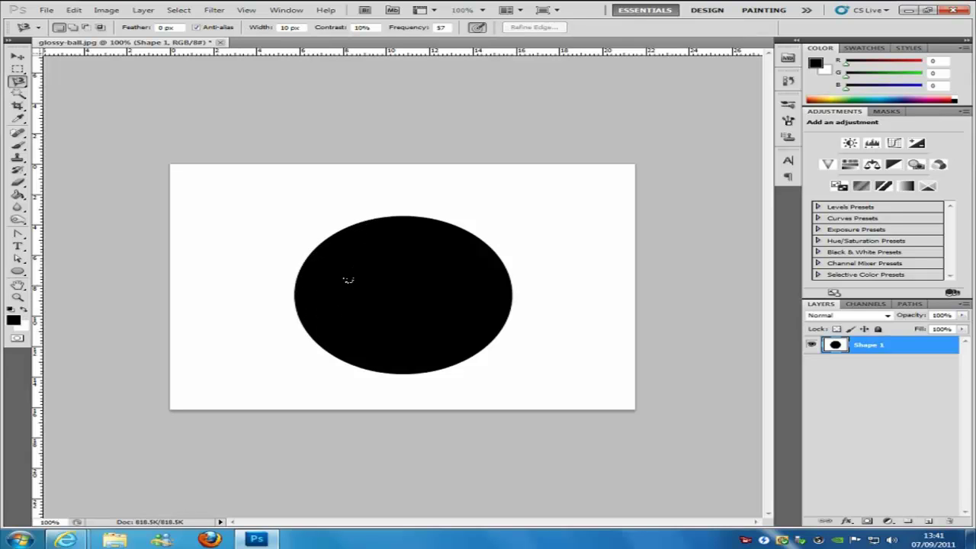
left_click(404, 218)
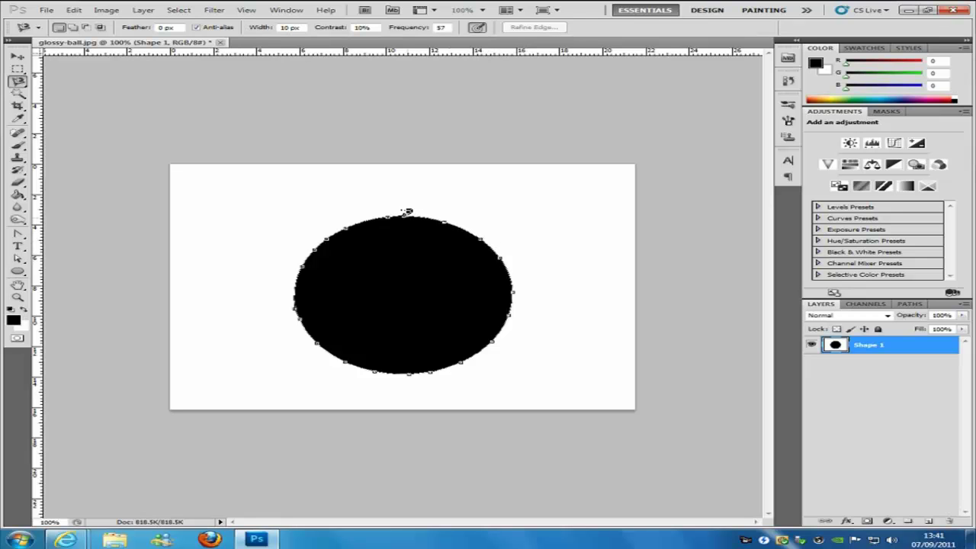
left_click(407, 212)
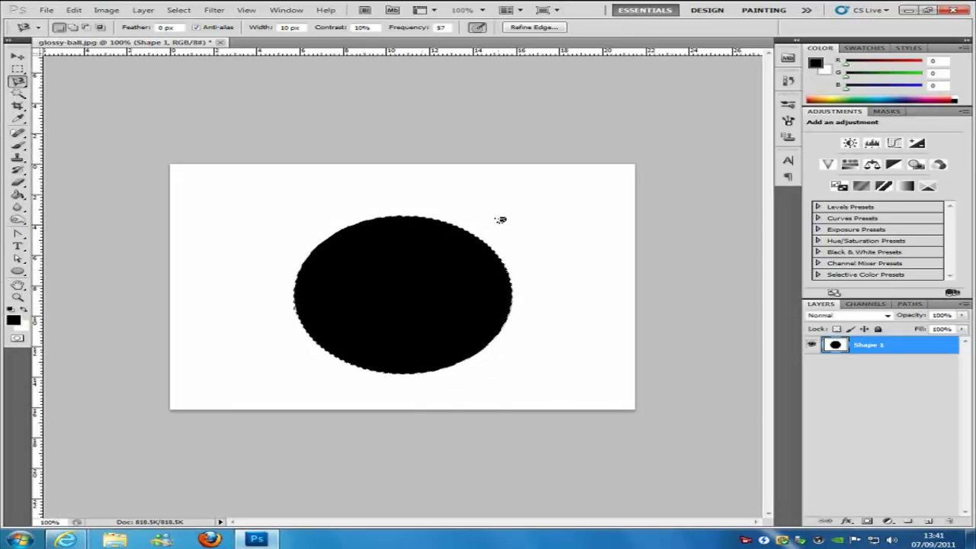
Put the circle on a new Layer 1 with Layer via Cut and hide Shape 1
right_click(380, 276)
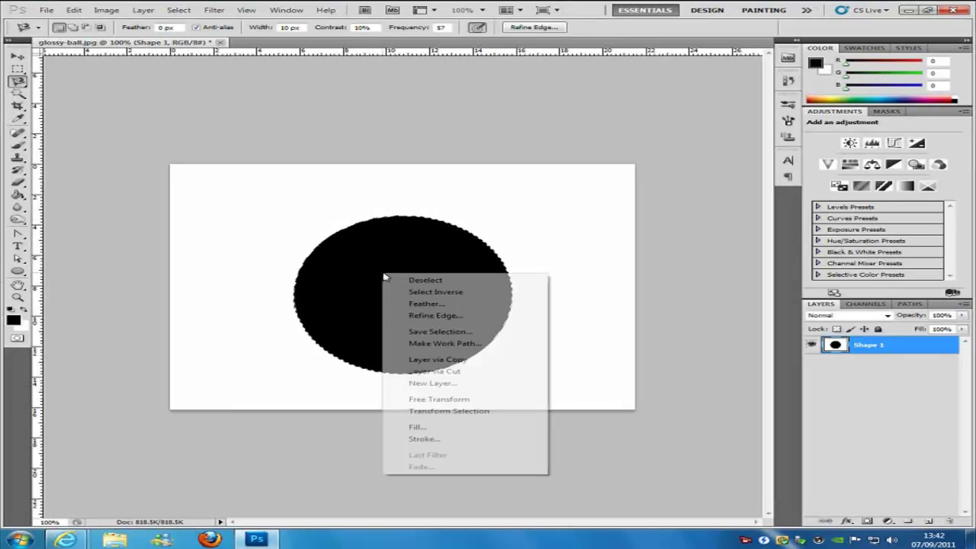
left_click(471, 372)
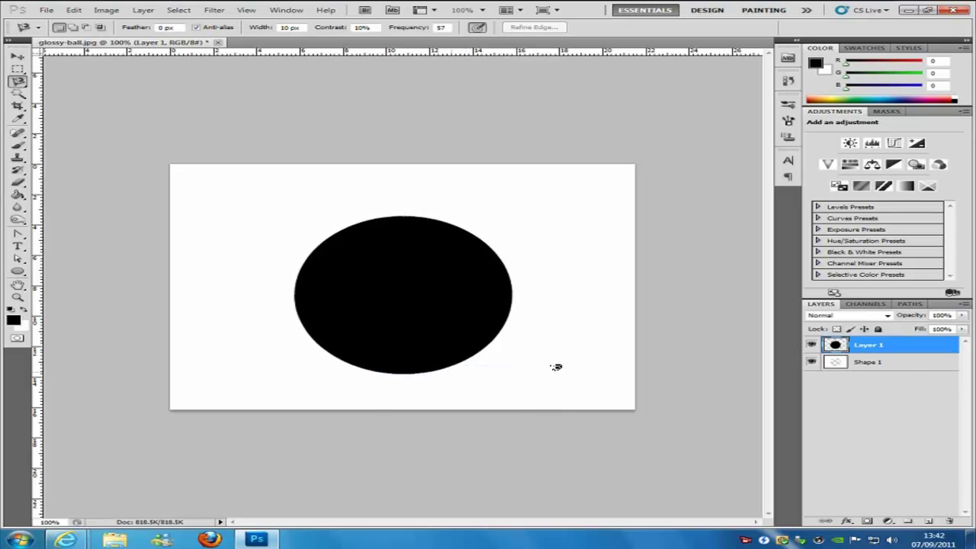
left_click(812, 362)
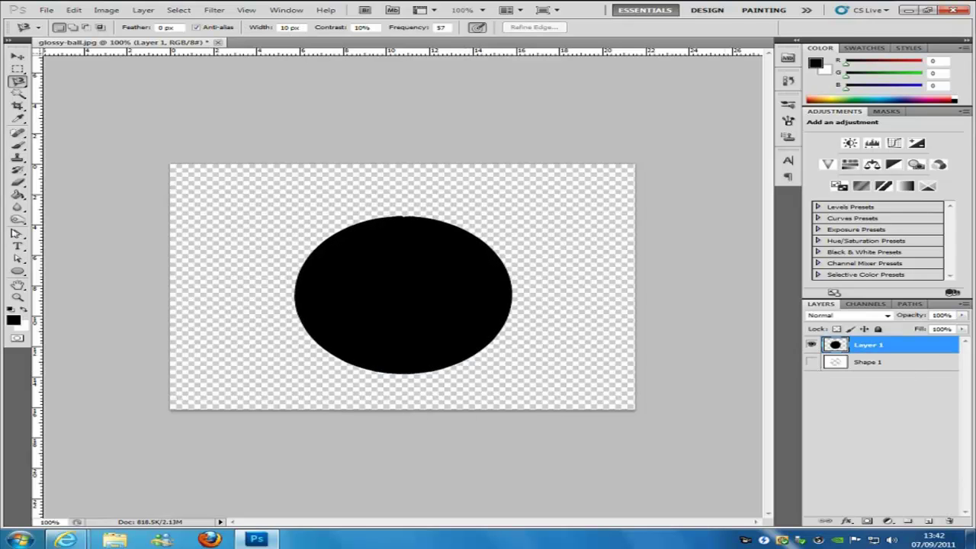